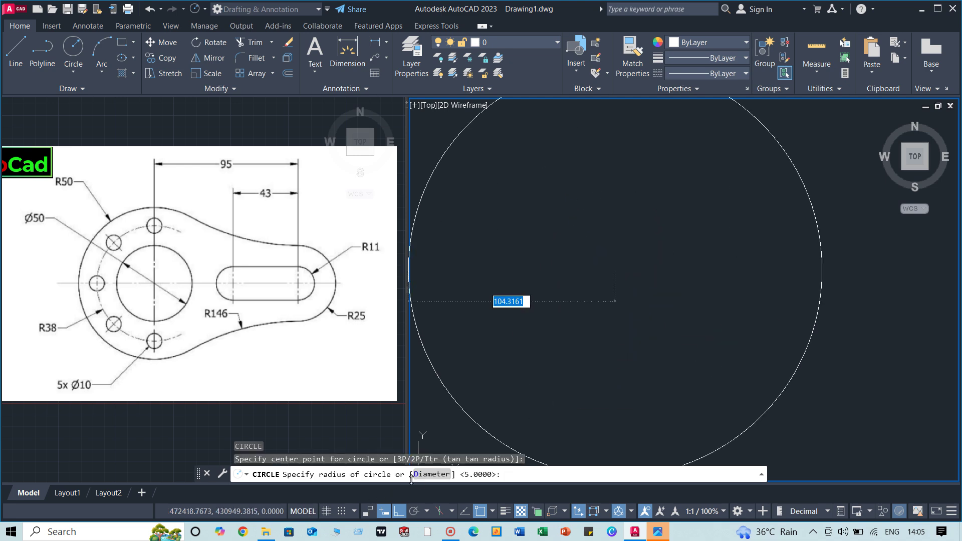
Complete the circle from the already placed centre point with a diameter of 50
click(435, 475)
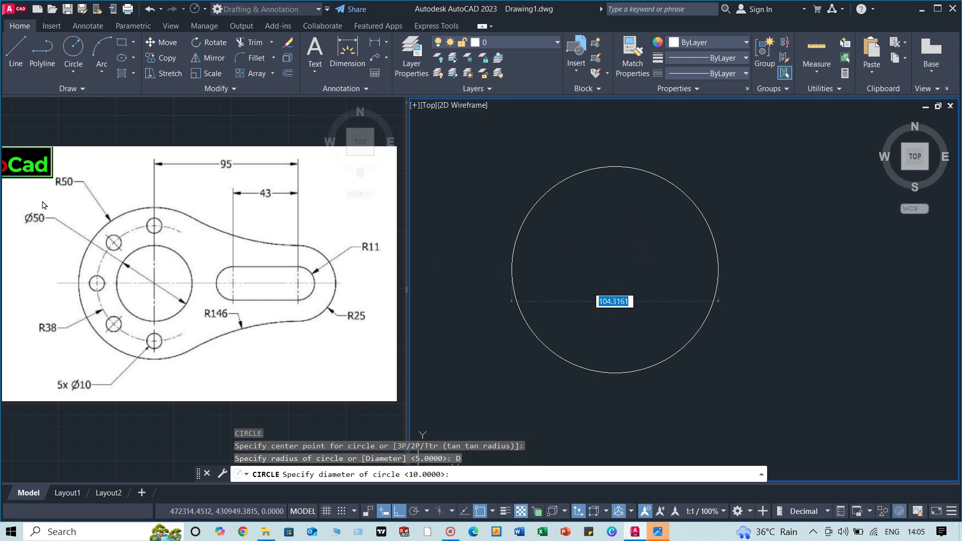
text(50)
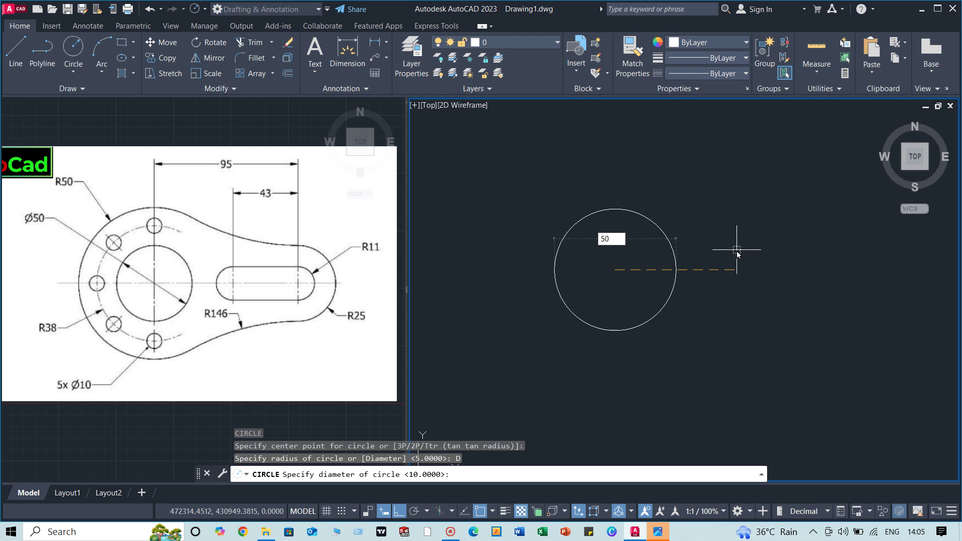
key(Return)
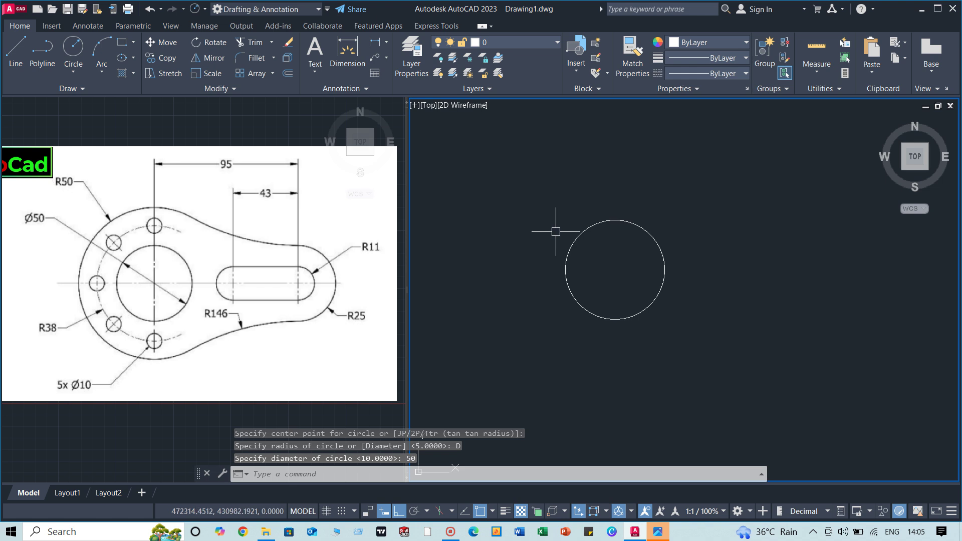
Draw a circle of radius 50 concentric with the 50 diameter circle
text(c)
key(Return)
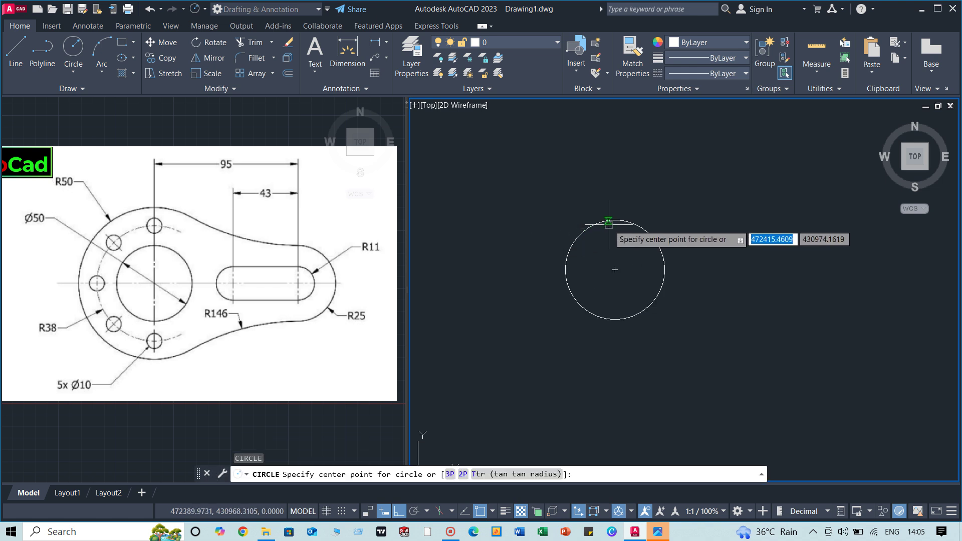
click(615, 269)
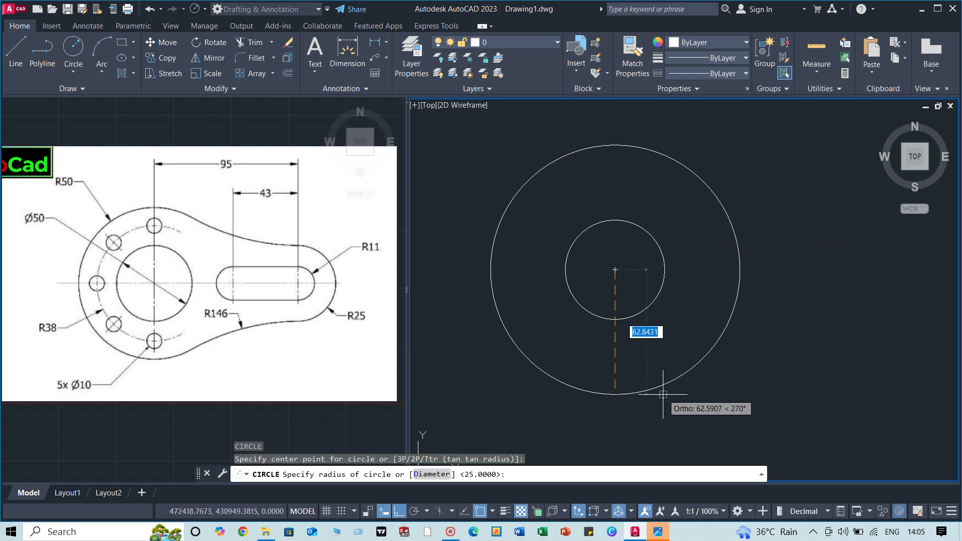
text(5)
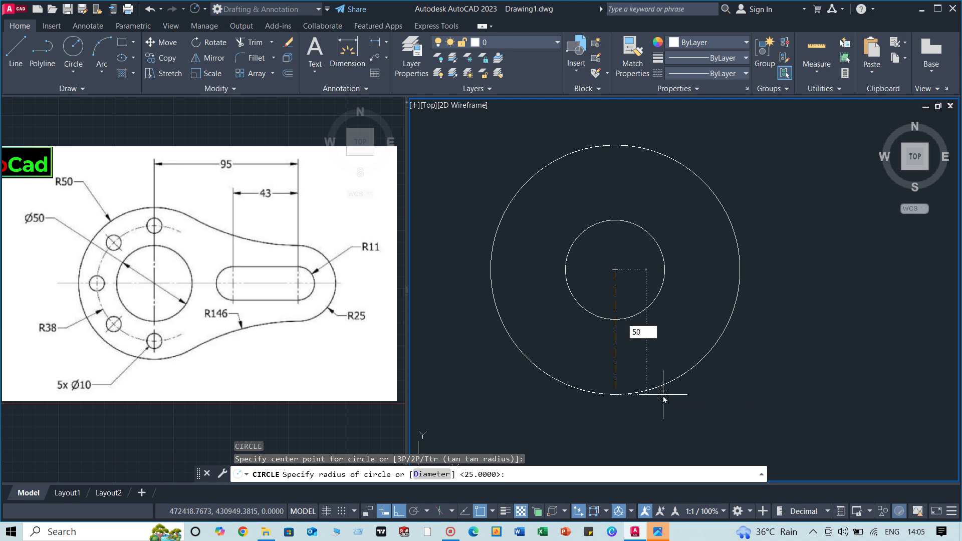
text(0)
key(Return)
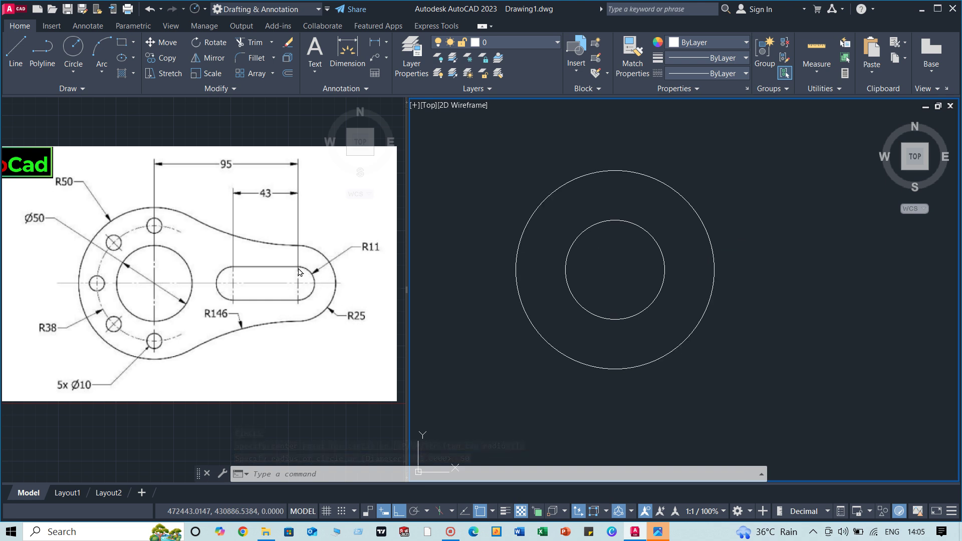
Draw a circle of radius 11 at the common centre of the two existing circles
text(c)
key(Return)
click(615, 270)
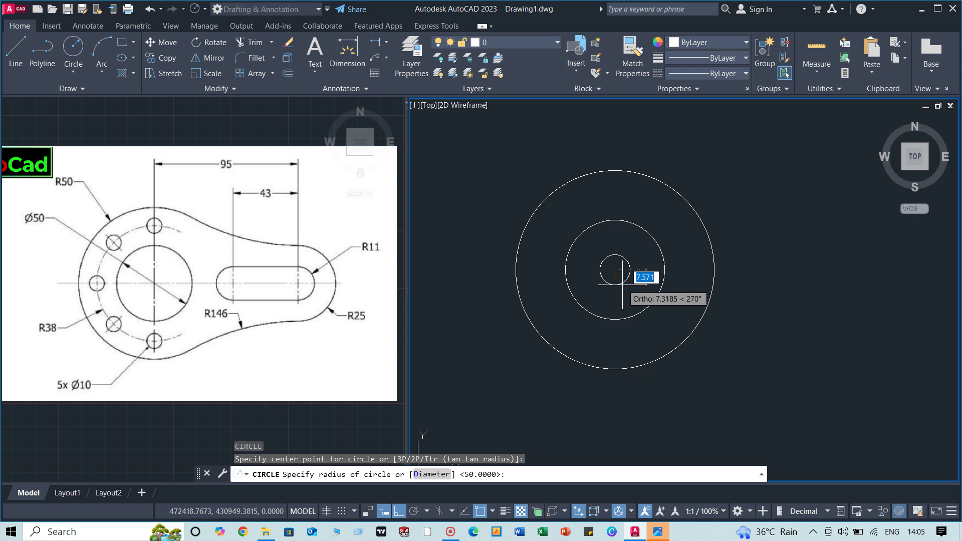
text(11)
key(Return)
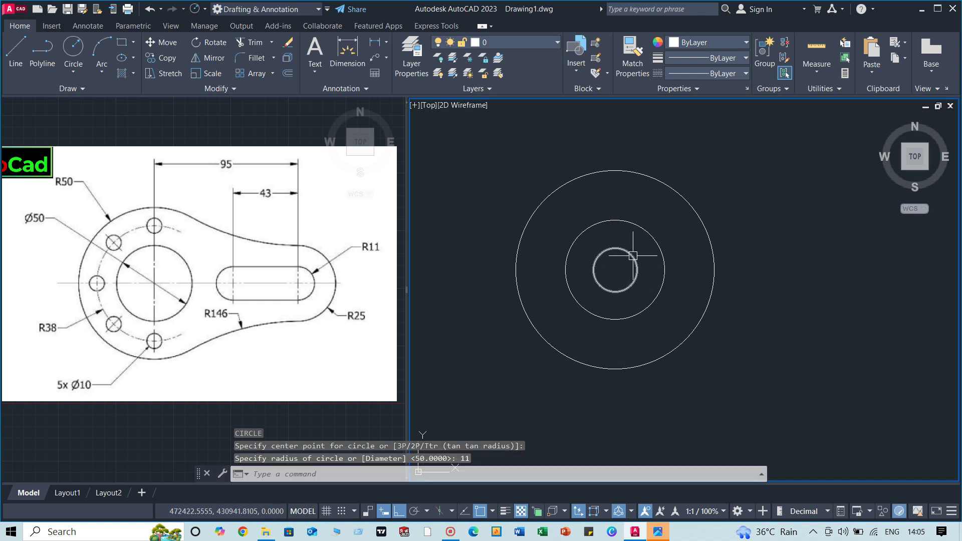
Move the radius 11 circle 95 units horizontally to the right, using its centre as the base point
click(609, 248)
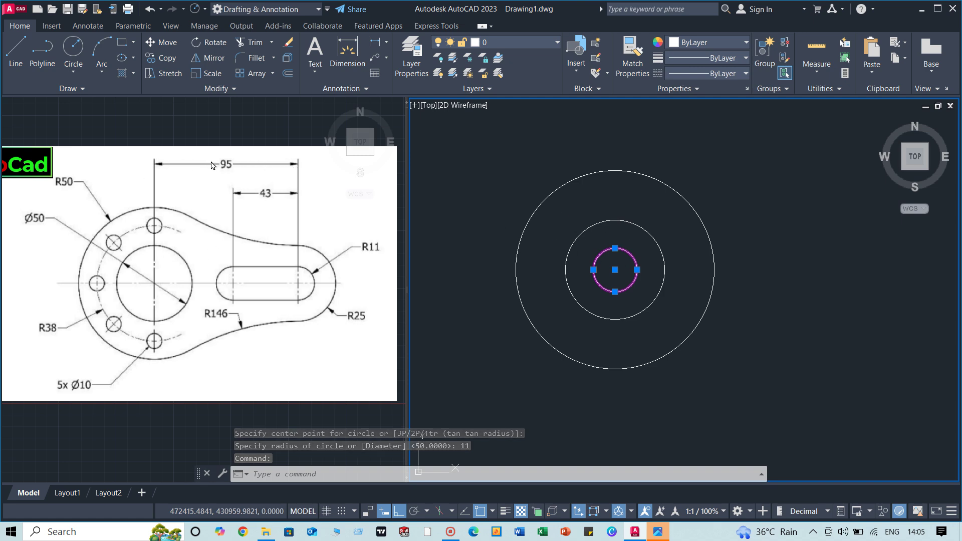
text(M)
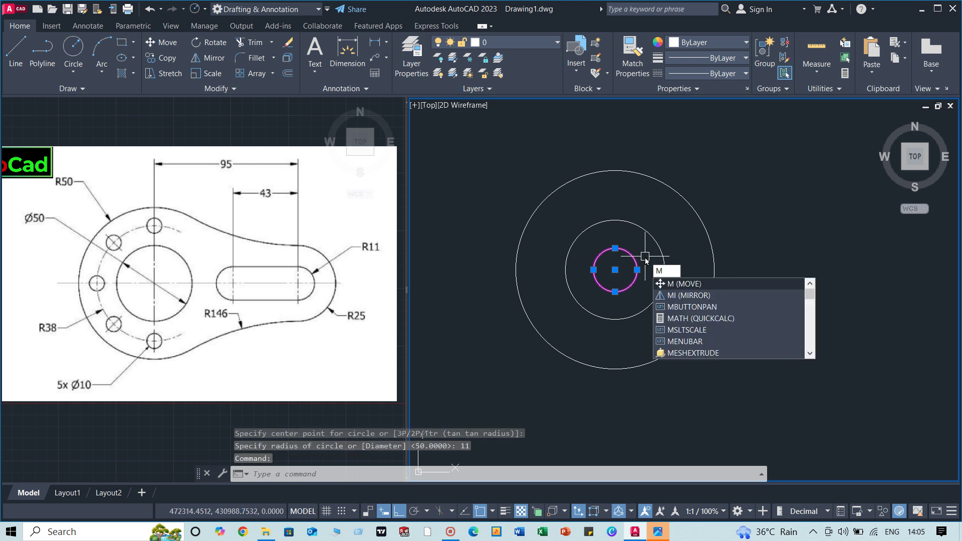
key(Return)
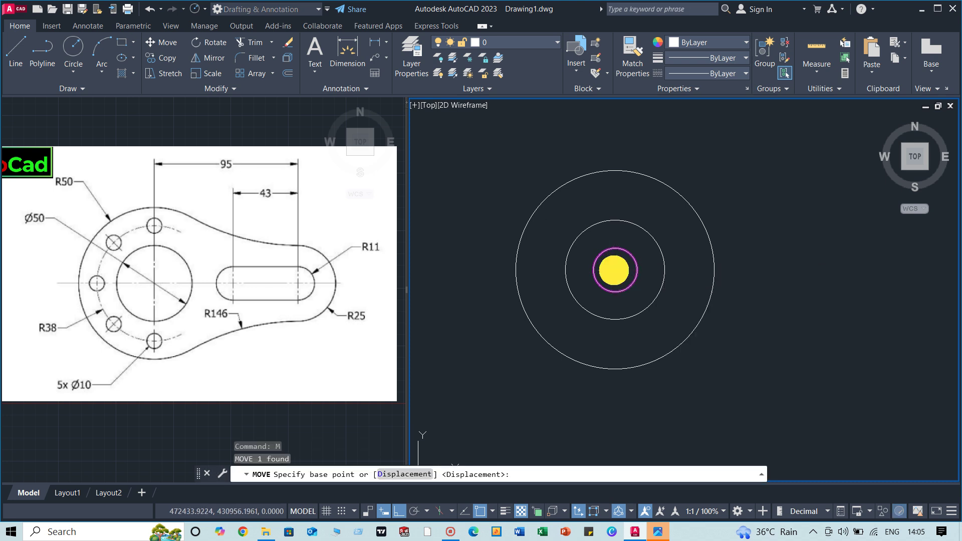
click(614, 270)
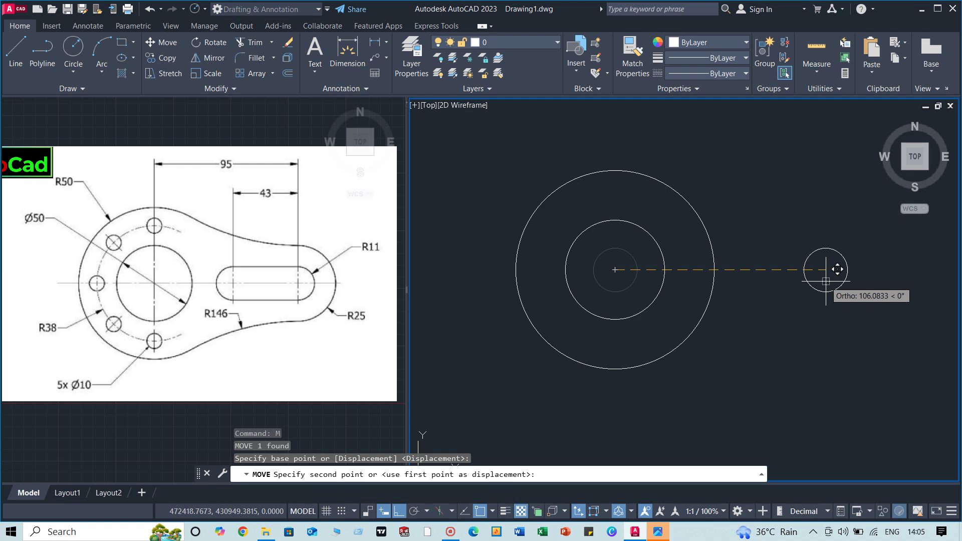
text(95)
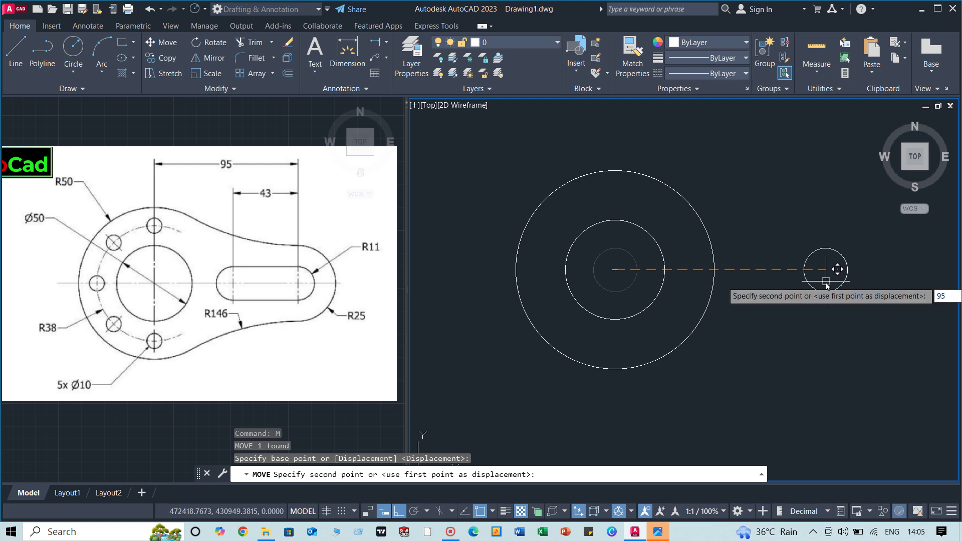
key(Return)
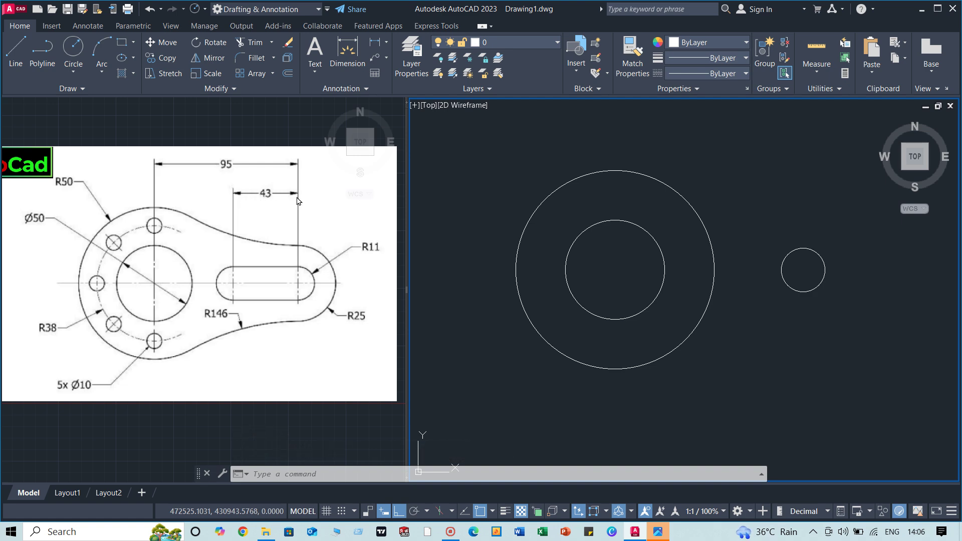
Copy the moved radius 11 circle 43 units to the left from its centre to locate the slot's other end
click(819, 258)
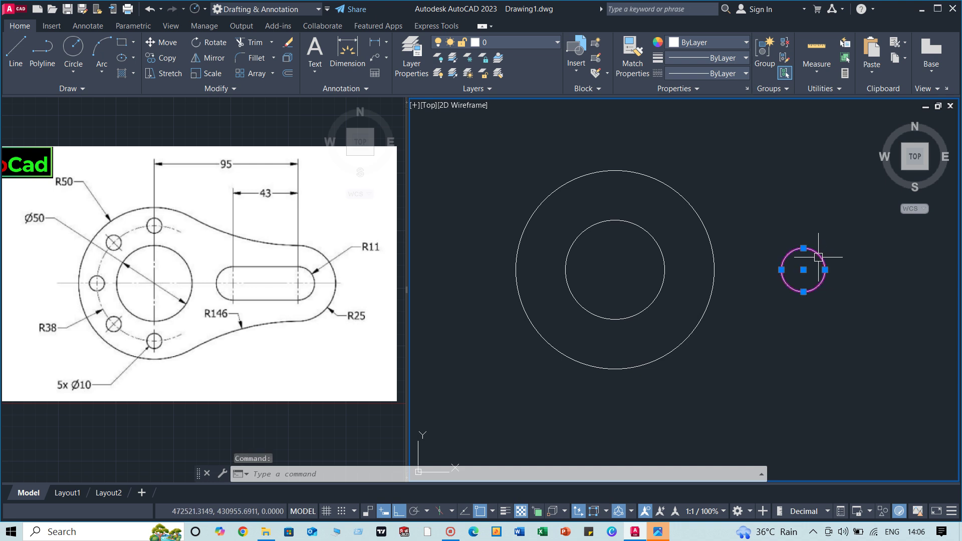
text(C)
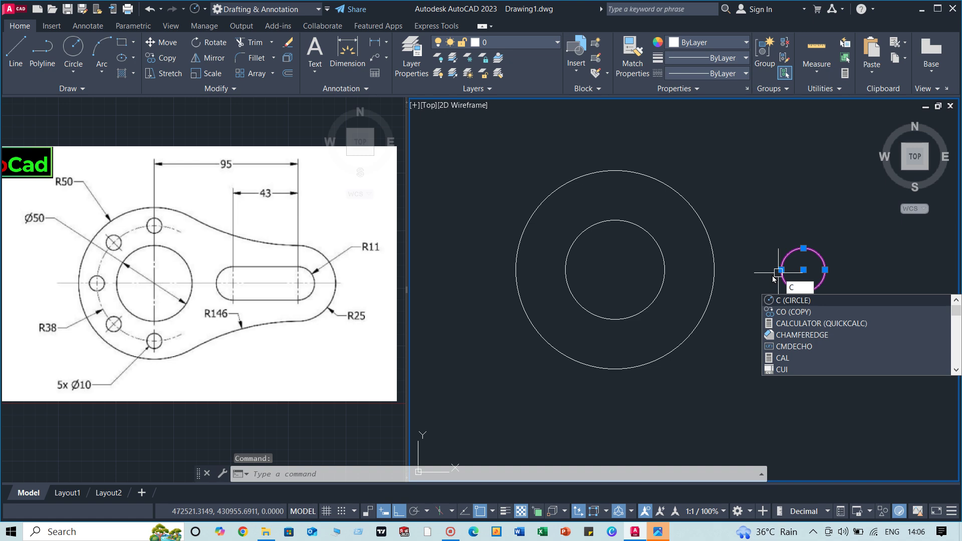
text(O)
key(Return)
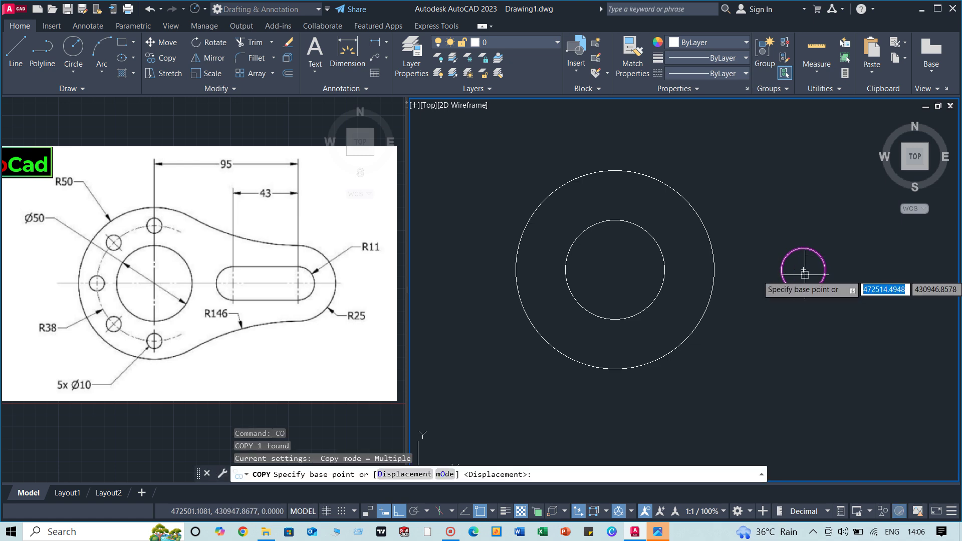
click(803, 269)
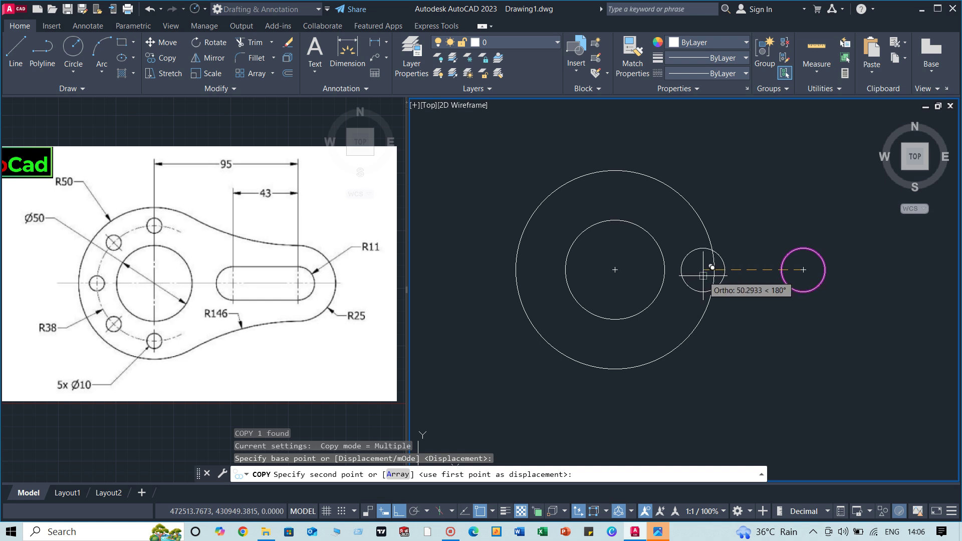
text(43)
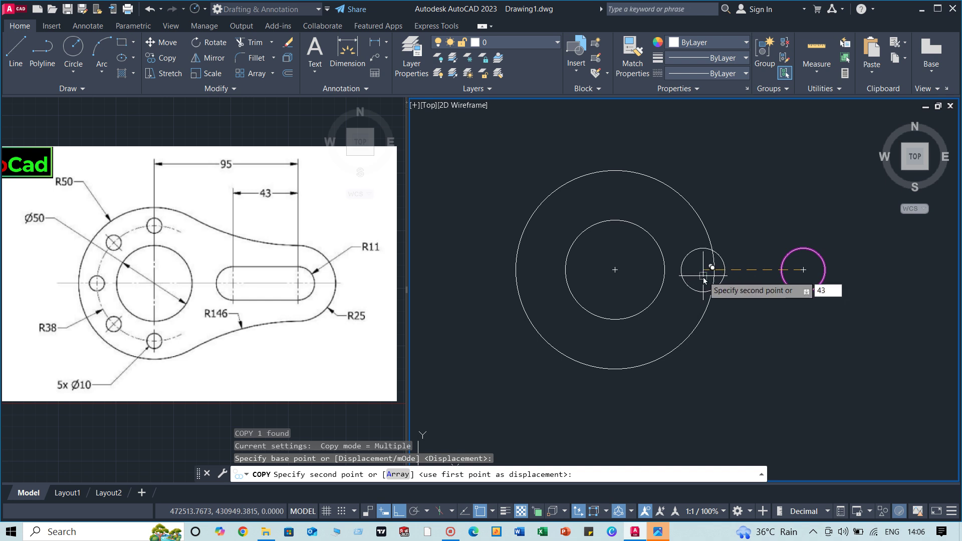
key(Return)
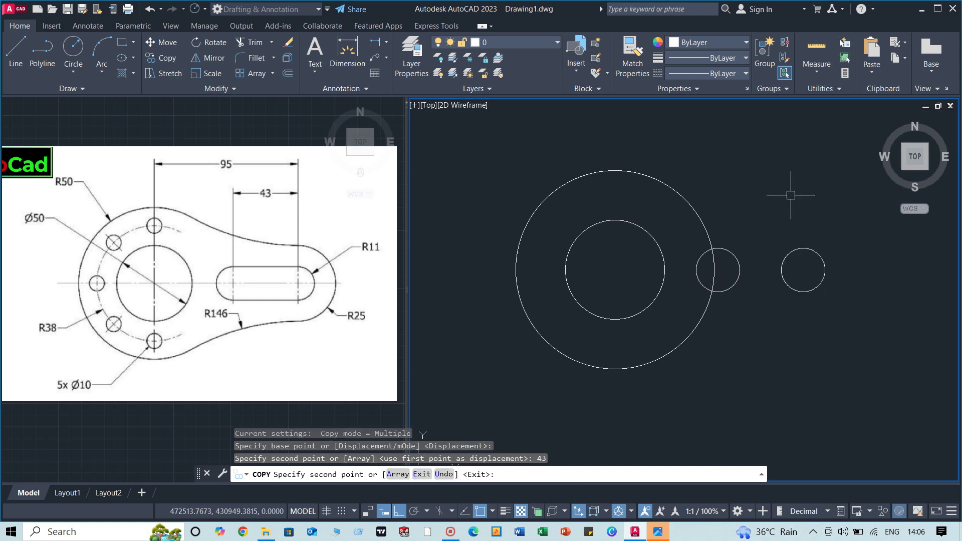
key(Escape)
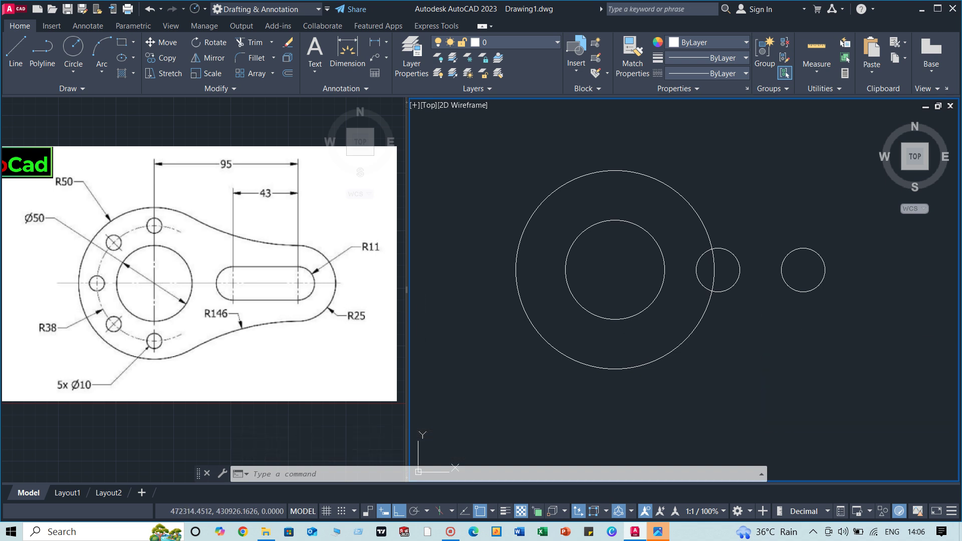
Draw a circle of radius 25 concentric with the rightmost radius 11 circle
key(Return)
click(803, 270)
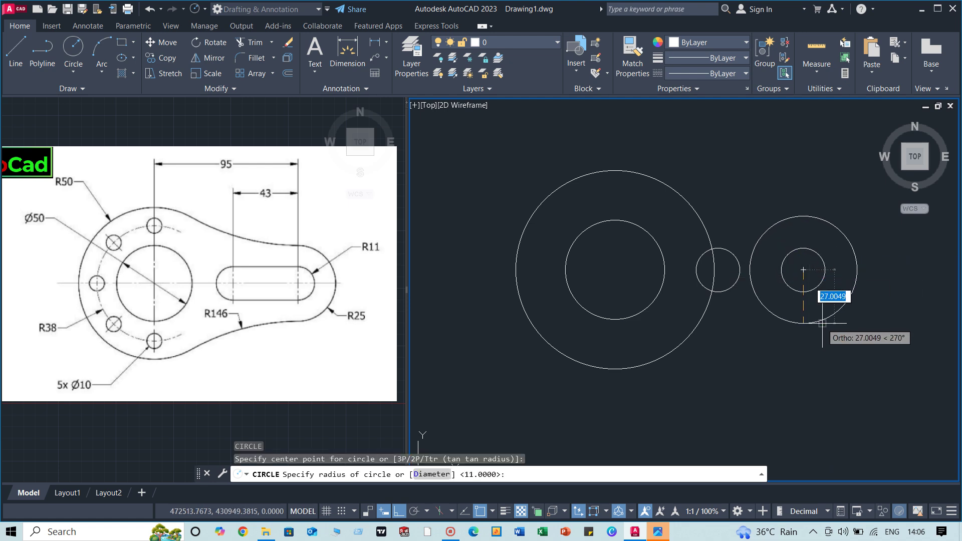
text(25)
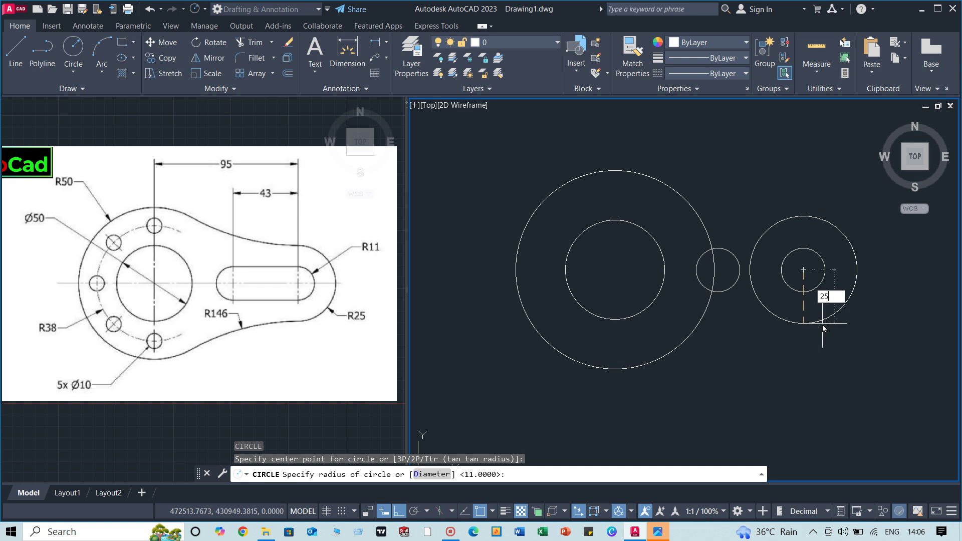
key(Return)
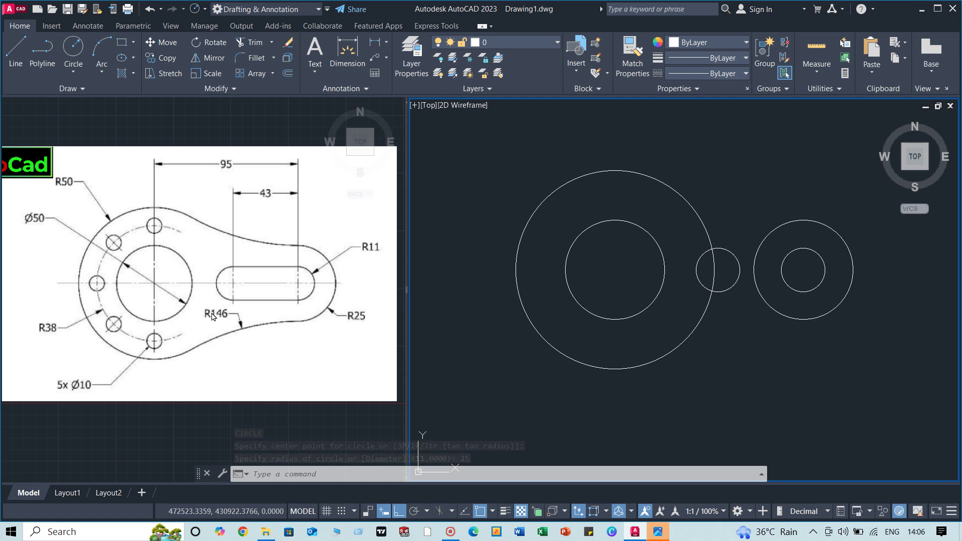
Fillet the radius 50 and radius 25 circles with radius 146 on both the upper and lower sides, using the Multiple option
text(F)
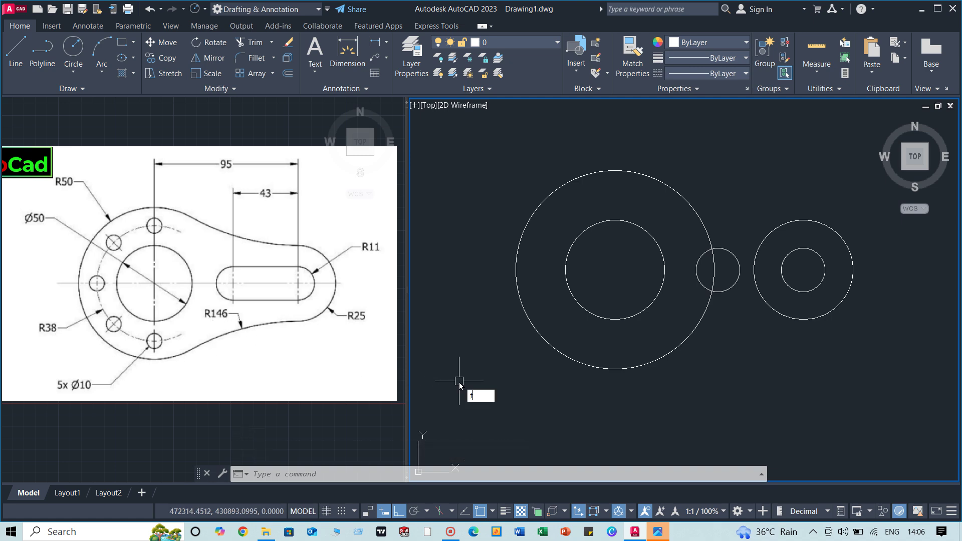
key(Return)
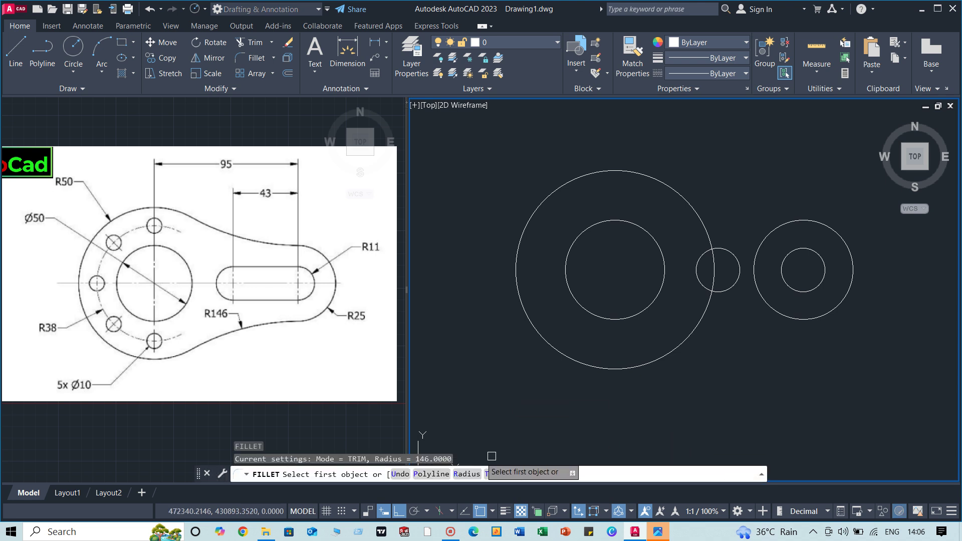
text(R)
key(Return)
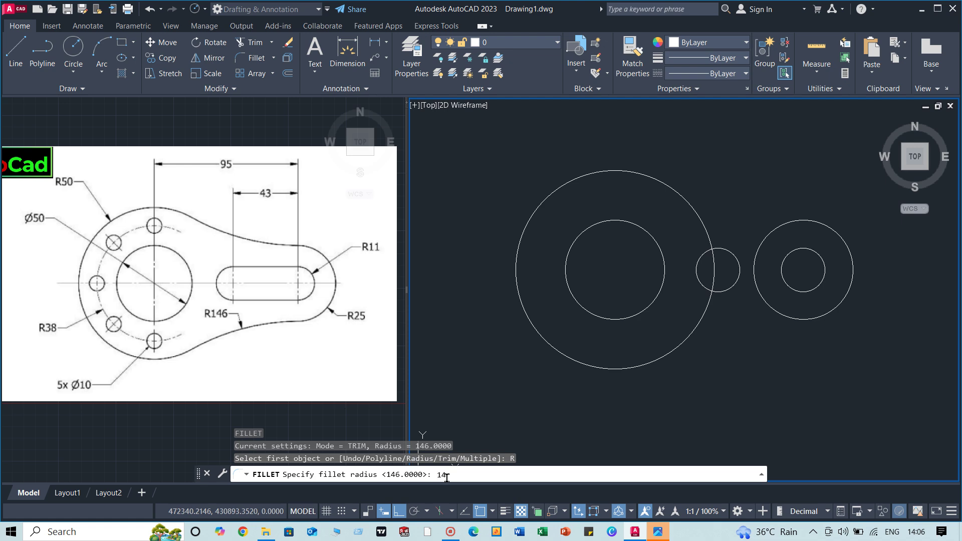
text(146)
key(Return)
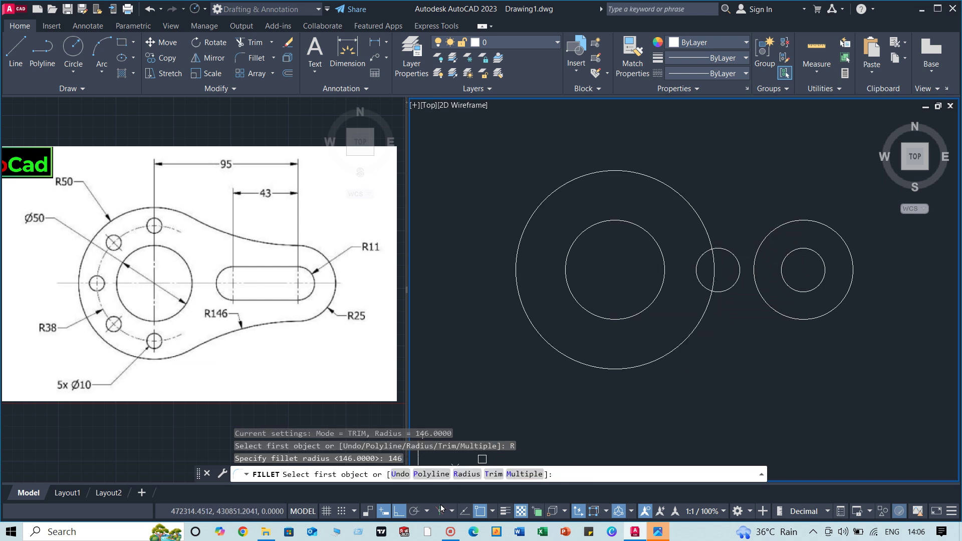
click(526, 475)
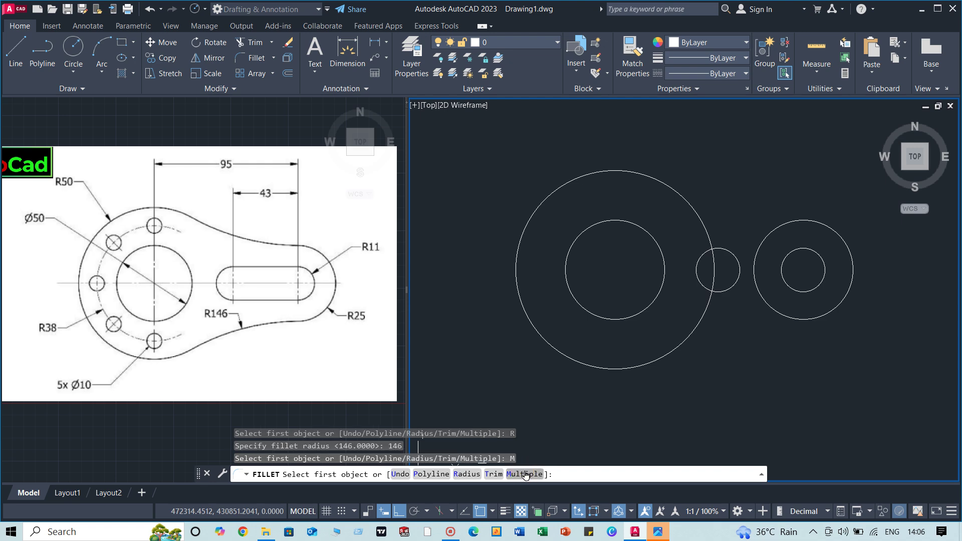
click(696, 212)
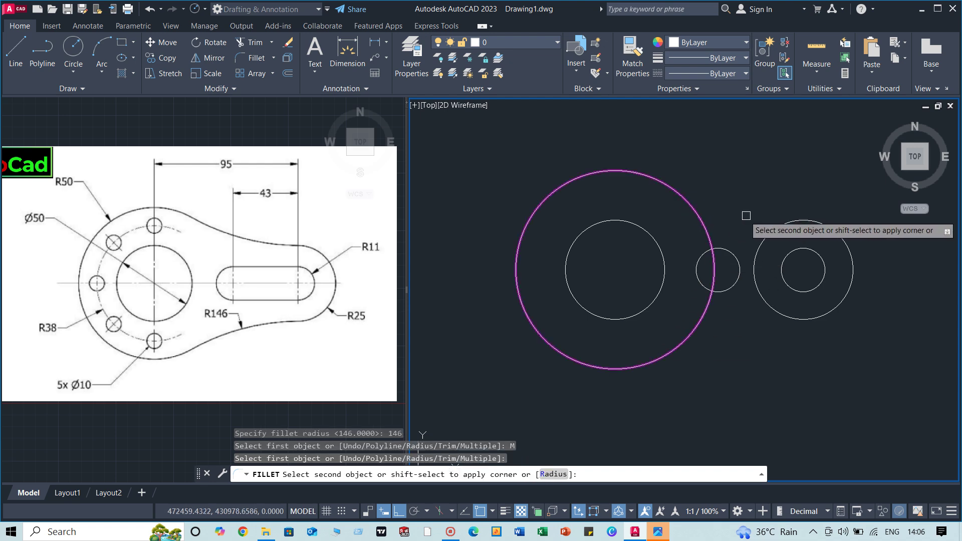
click(776, 223)
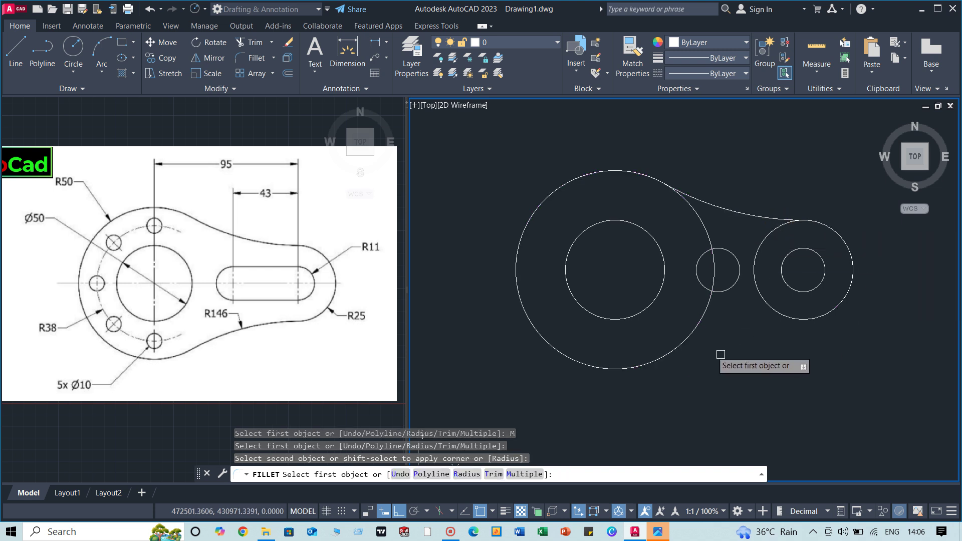
click(700, 325)
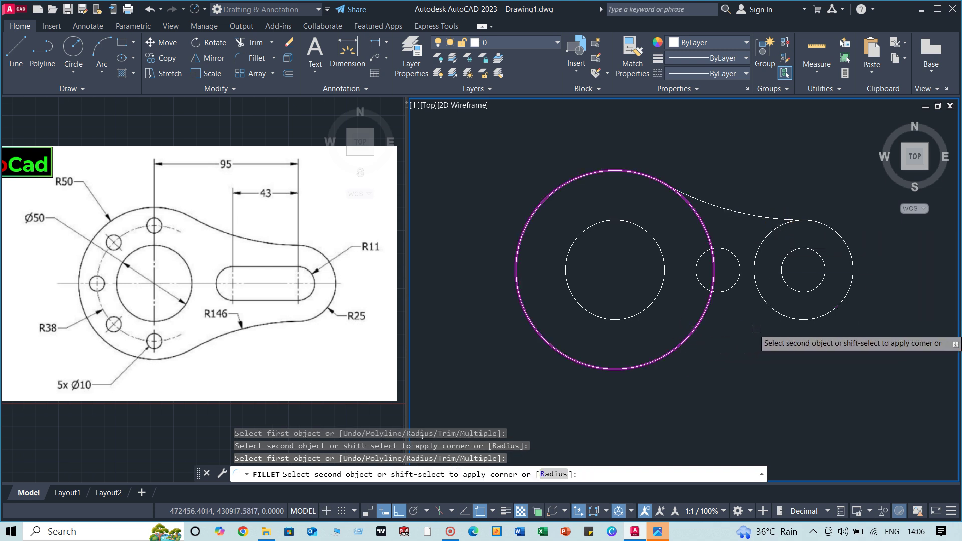
click(783, 319)
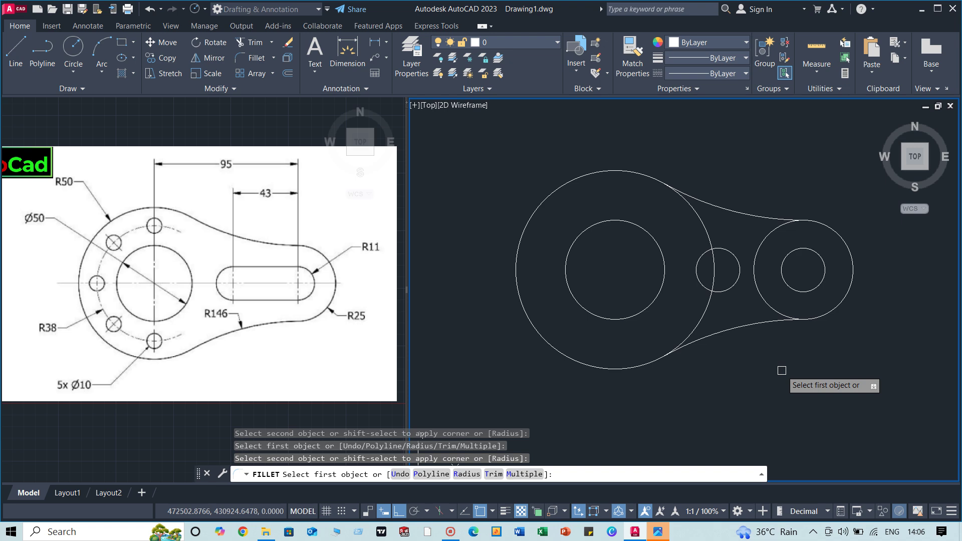
key(Escape)
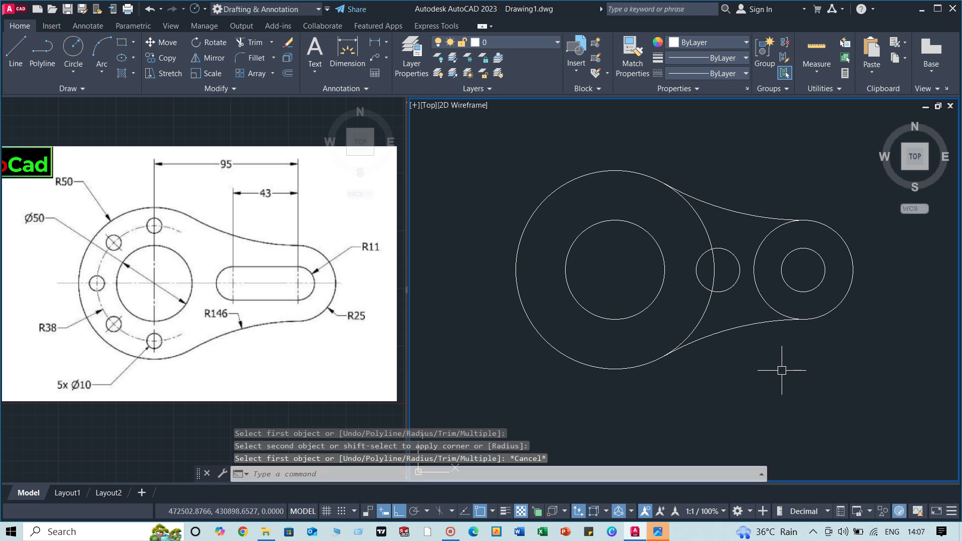
Trim the inner portions of the radius 50 and radius 25 circles between the two R146 blend arcs
text(TR)
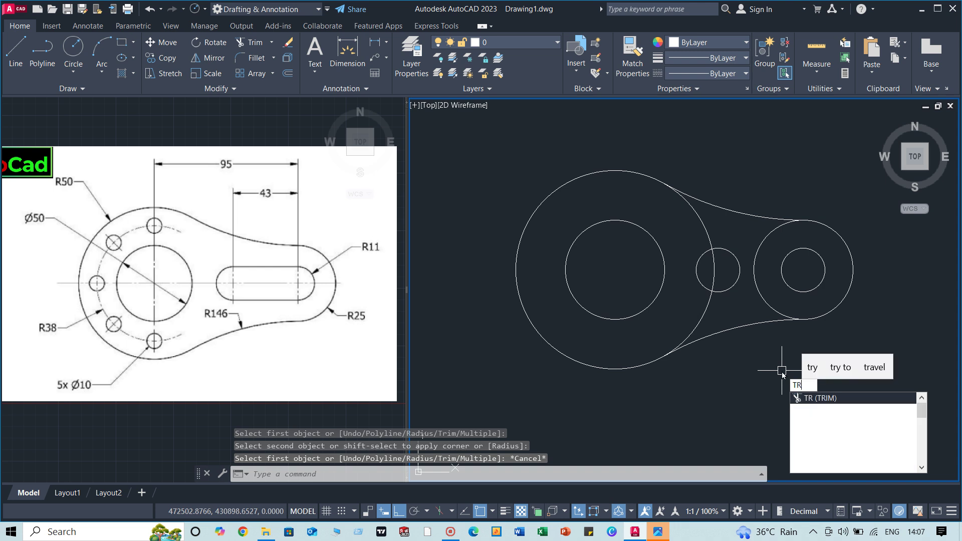
click(820, 398)
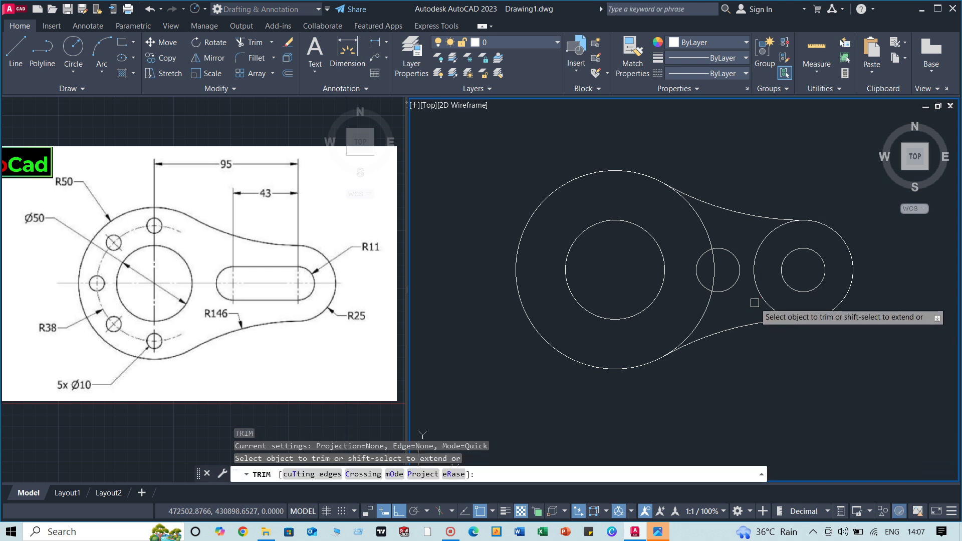
click(713, 273)
click(702, 230)
right_click(640, 210)
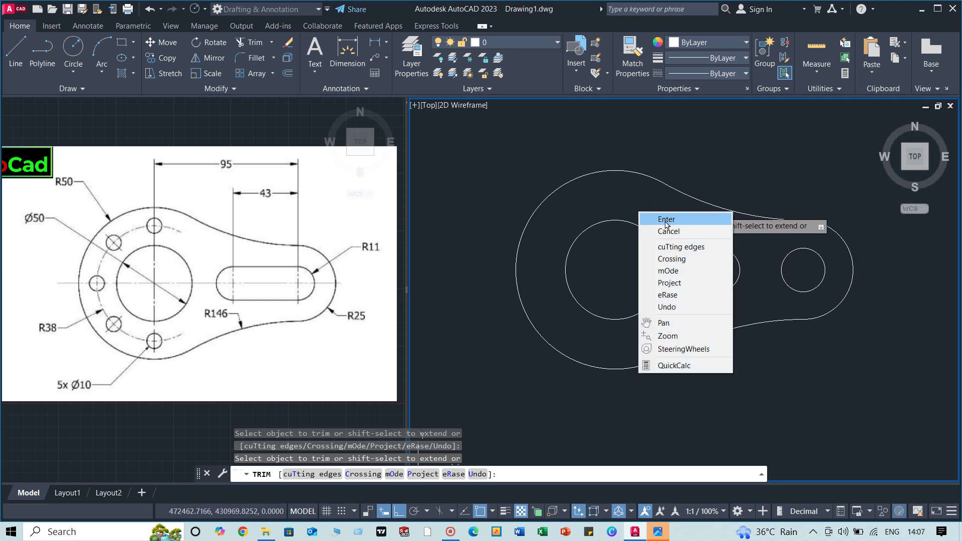
click(657, 215)
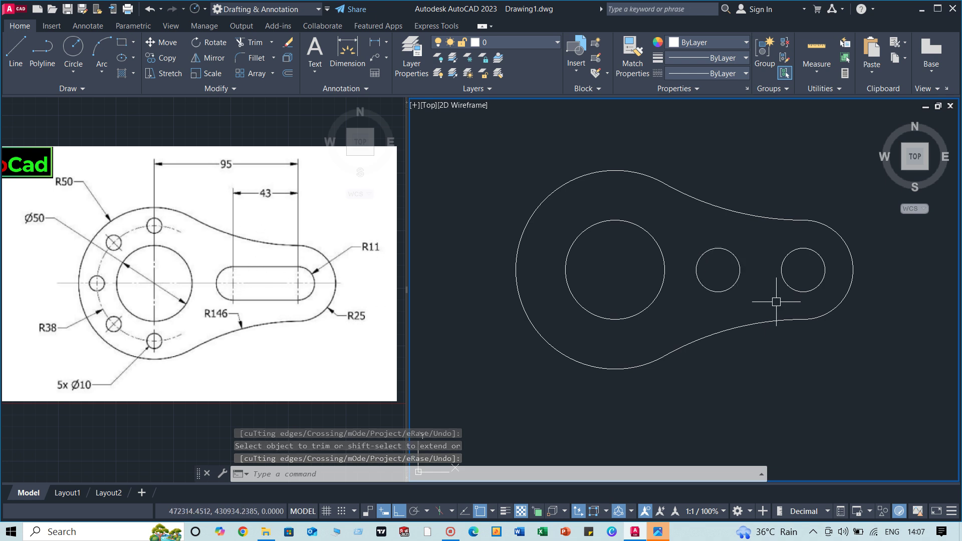
Draw two horizontal lines joining the lower quadrants and the upper quadrants of the two radius 11 circles to form the slot's sides
text(l)
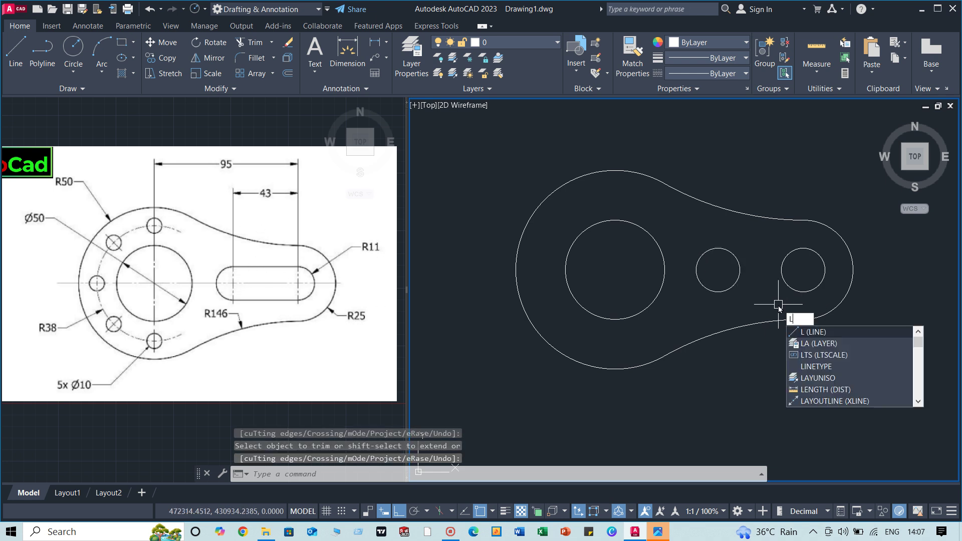
key(Return)
click(718, 292)
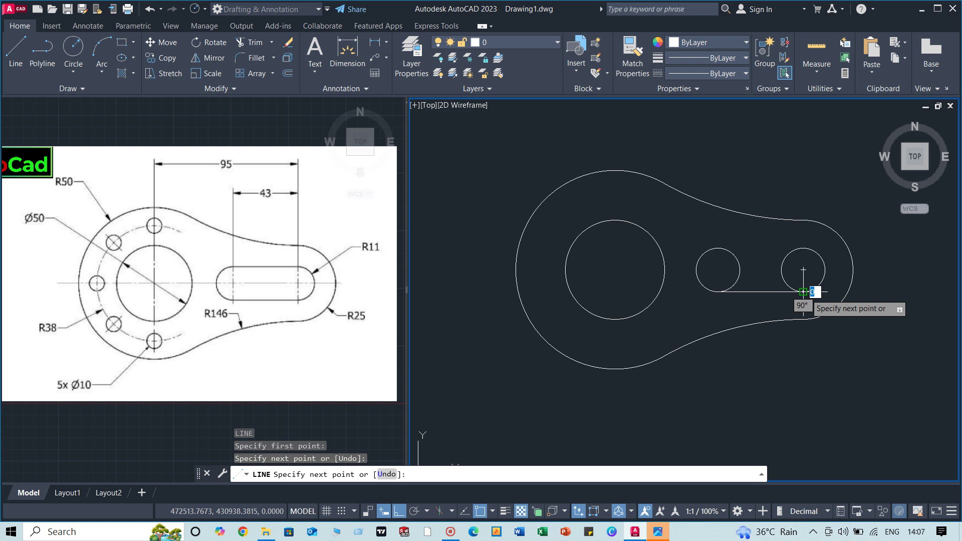
click(804, 292)
key(Return)
key(Return)
click(718, 248)
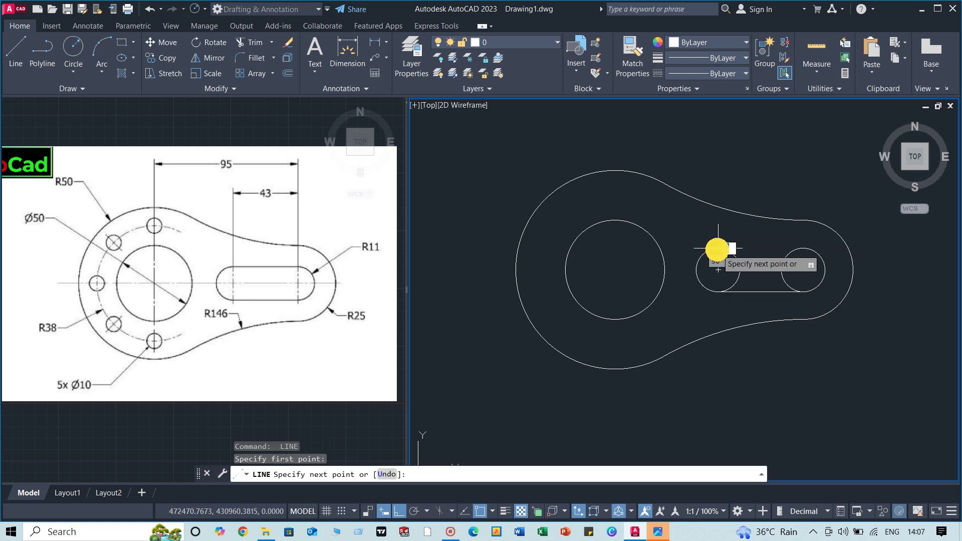
click(803, 247)
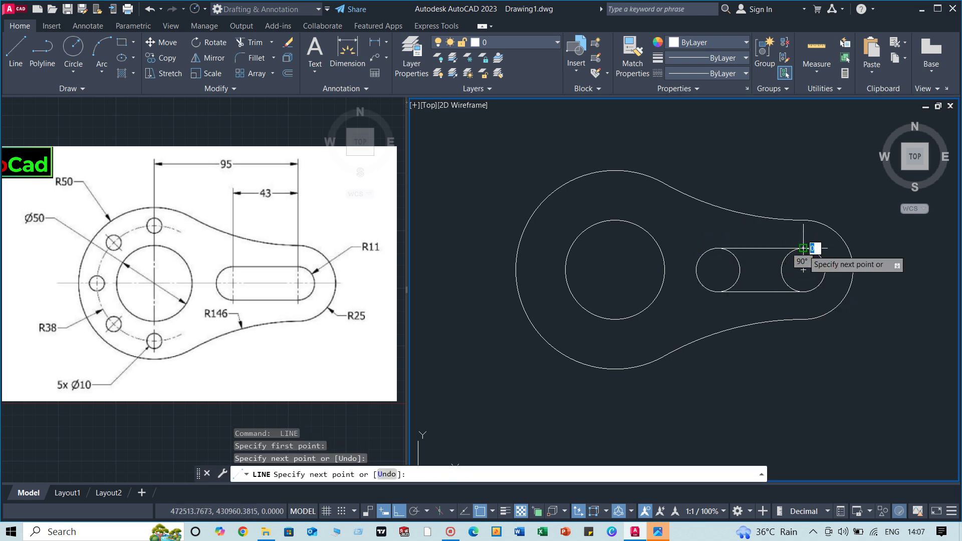
key(Return)
Trim the inner halves of both radius 11 circles to leave a clean slot outline
text(tr)
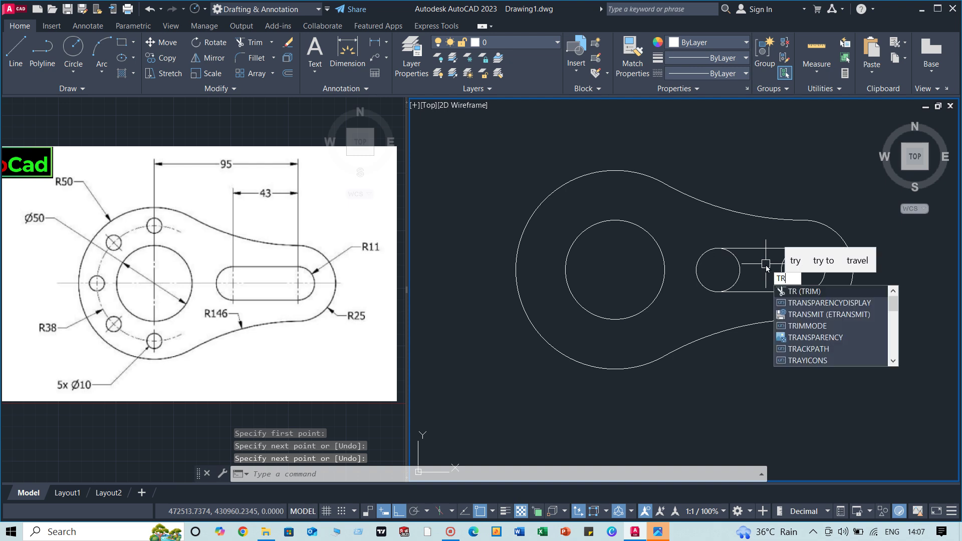
key(Return)
click(741, 263)
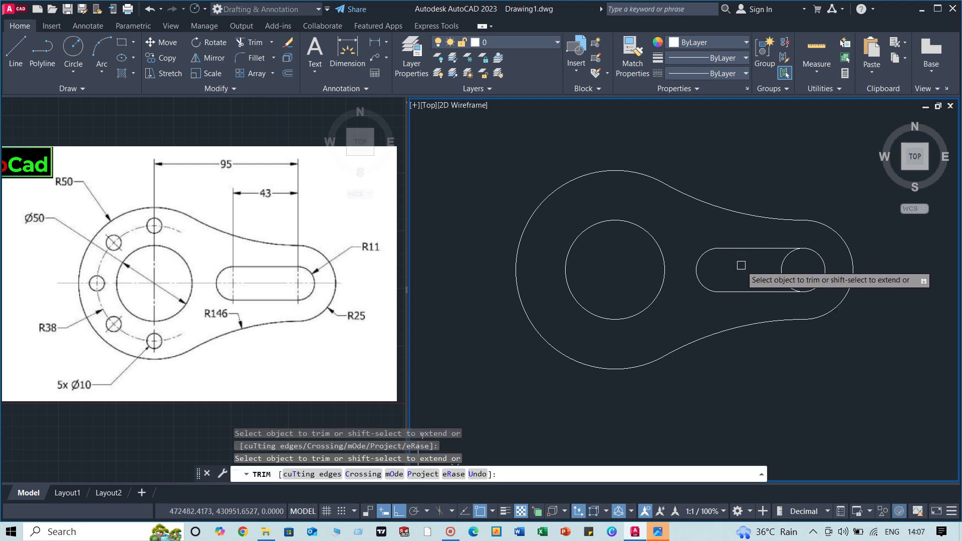
click(781, 271)
right_click(678, 218)
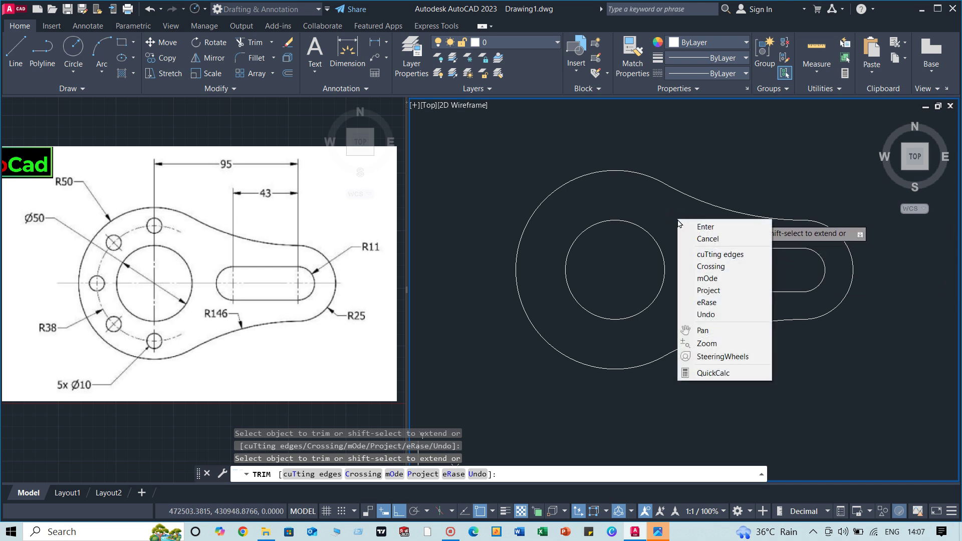
click(690, 227)
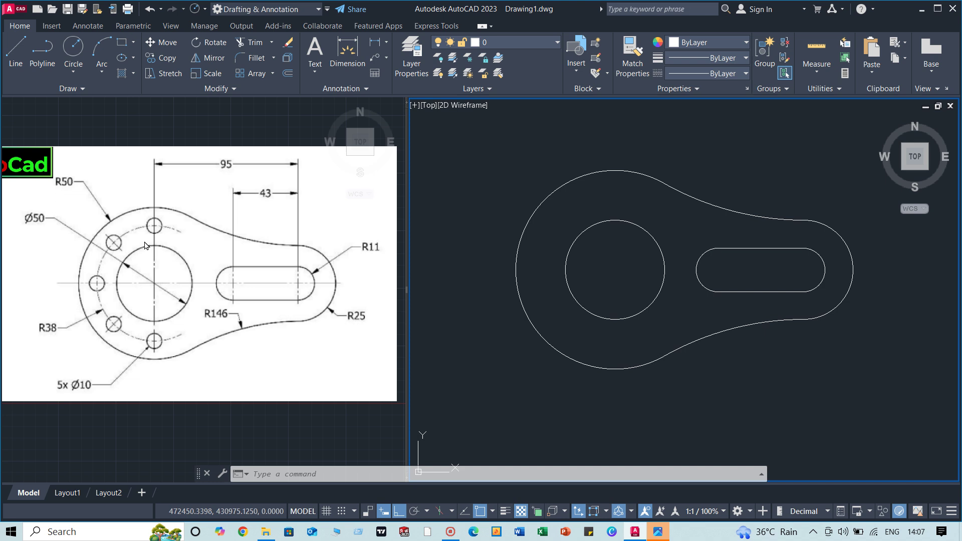
click(629, 223)
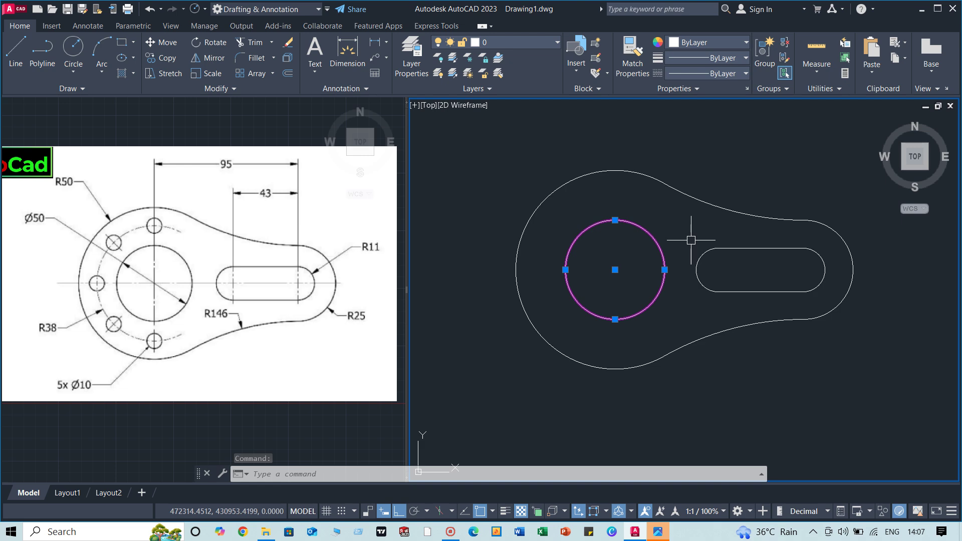
text(O)
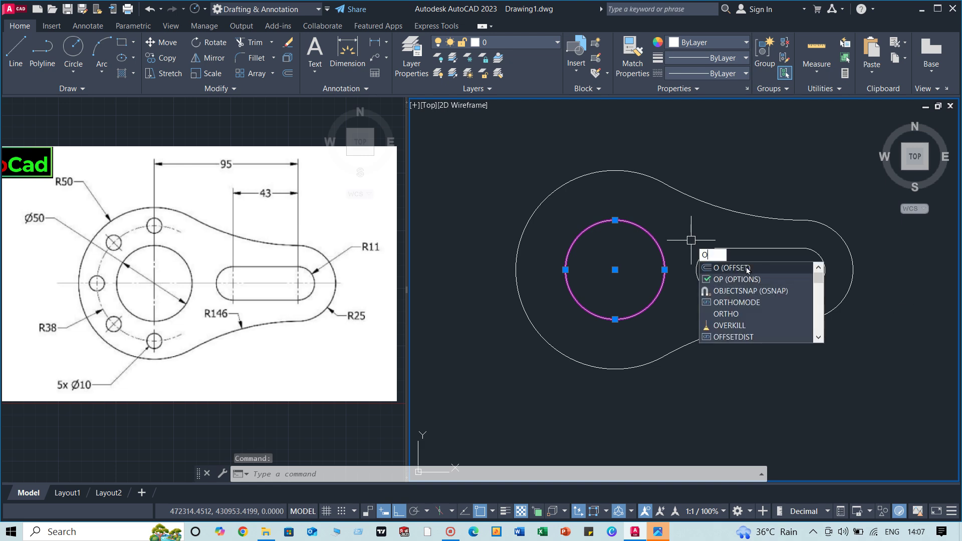
click(748, 269)
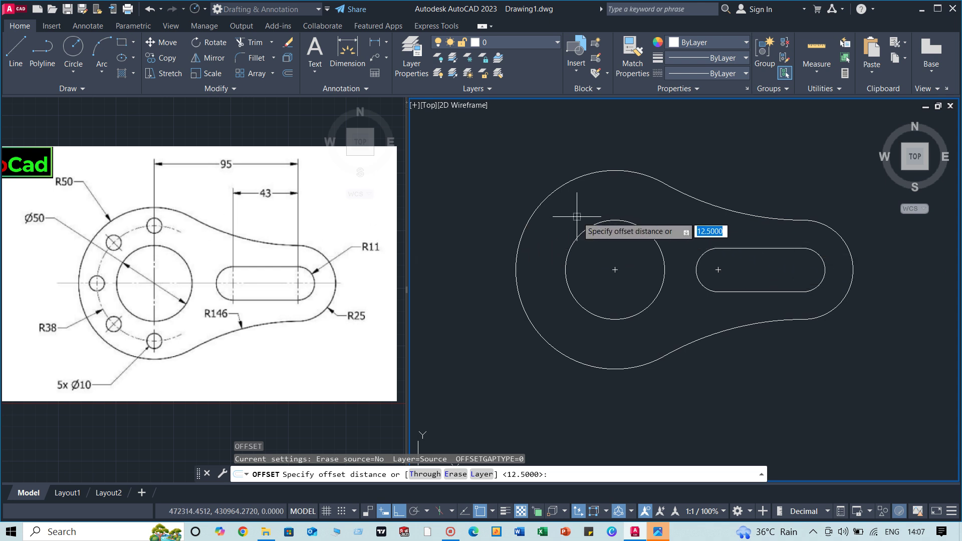
Calculate 25/2 in QuickCalc and close the calculator
click(845, 74)
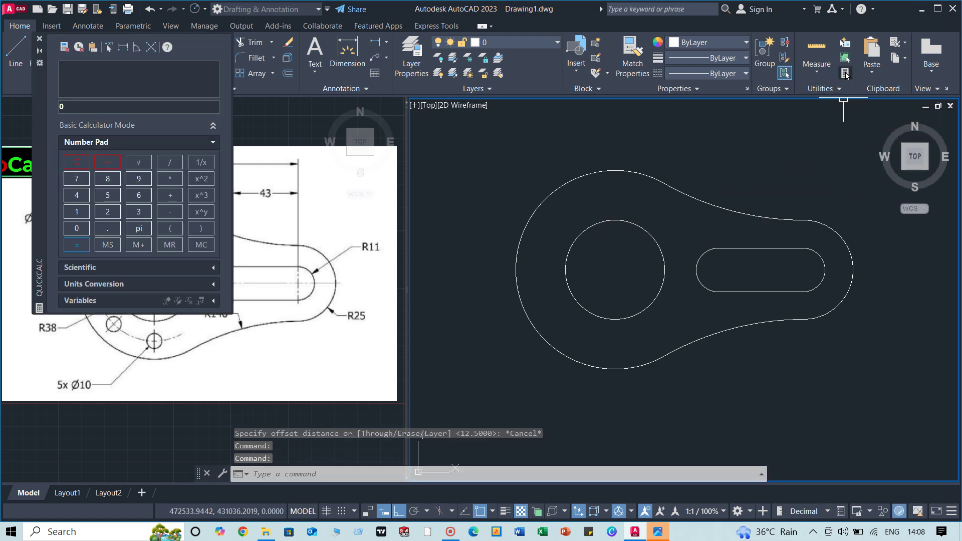
click(102, 211)
click(107, 195)
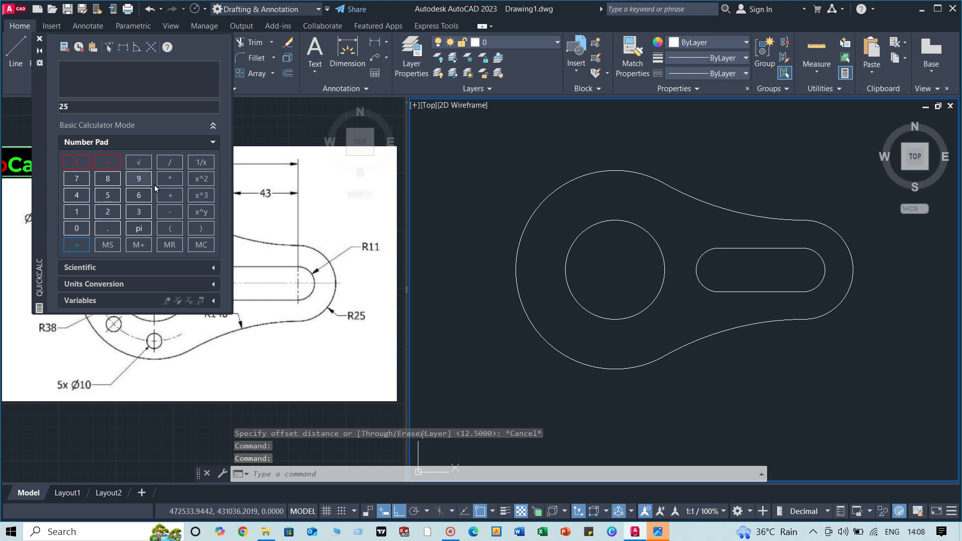
click(107, 210)
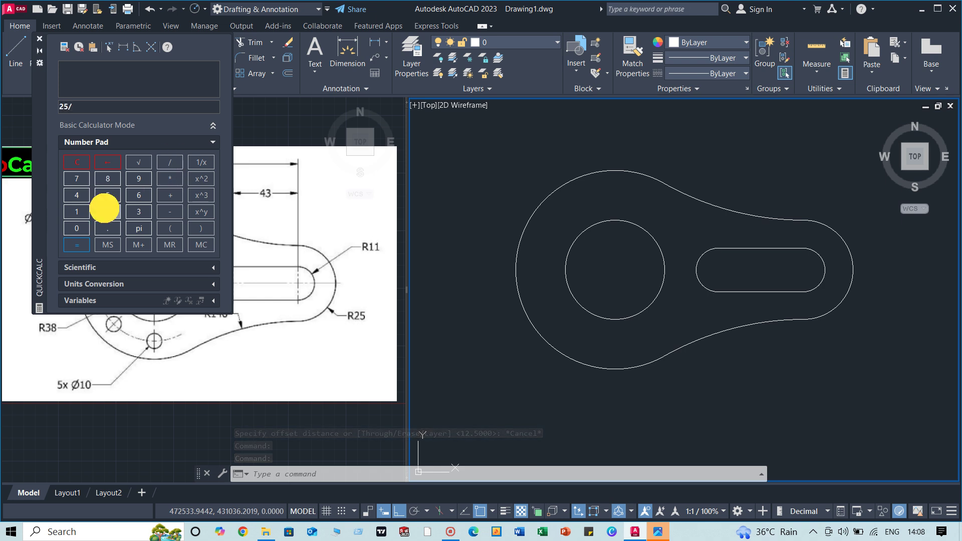
click(79, 241)
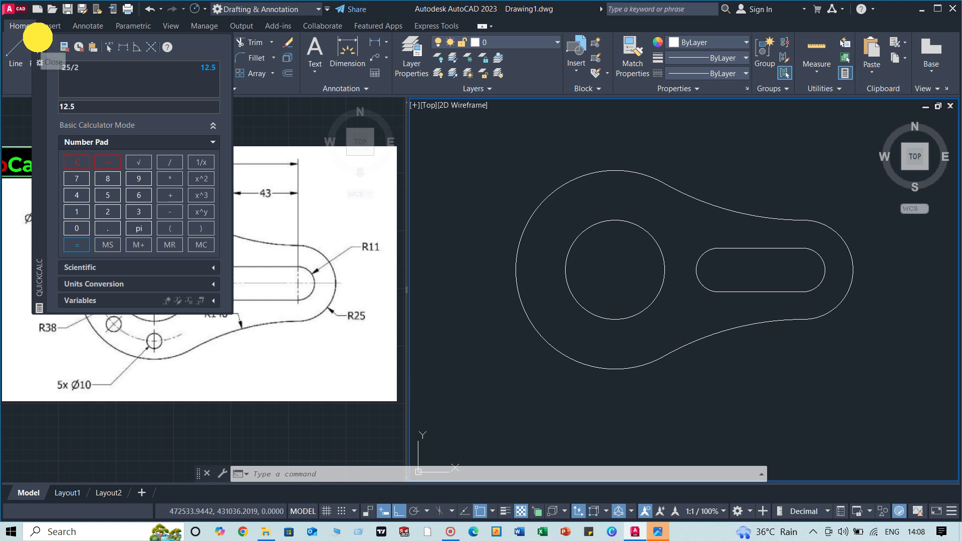
click(39, 38)
Offset the diameter 50 circle outward by 12.5 to make a construction circle for the small holes
click(624, 221)
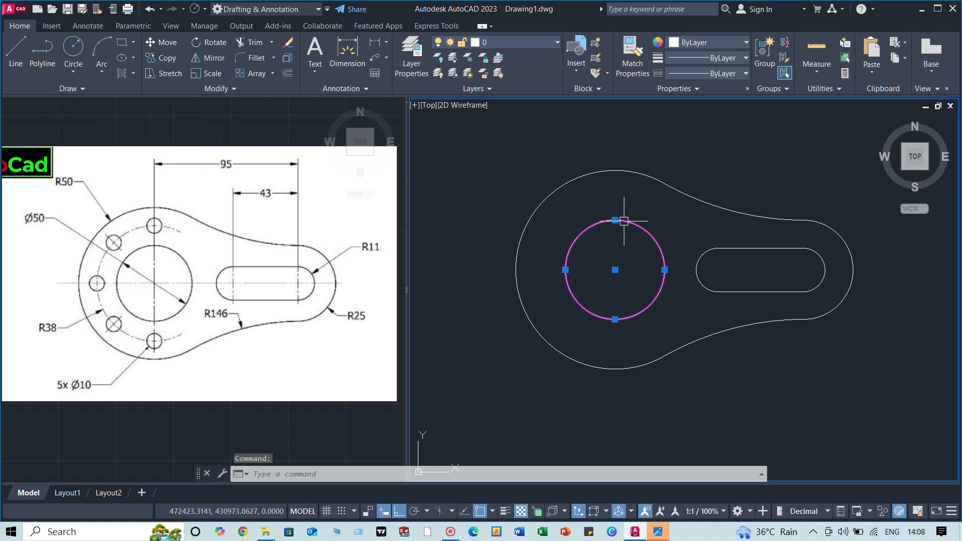
text(O)
key(Return)
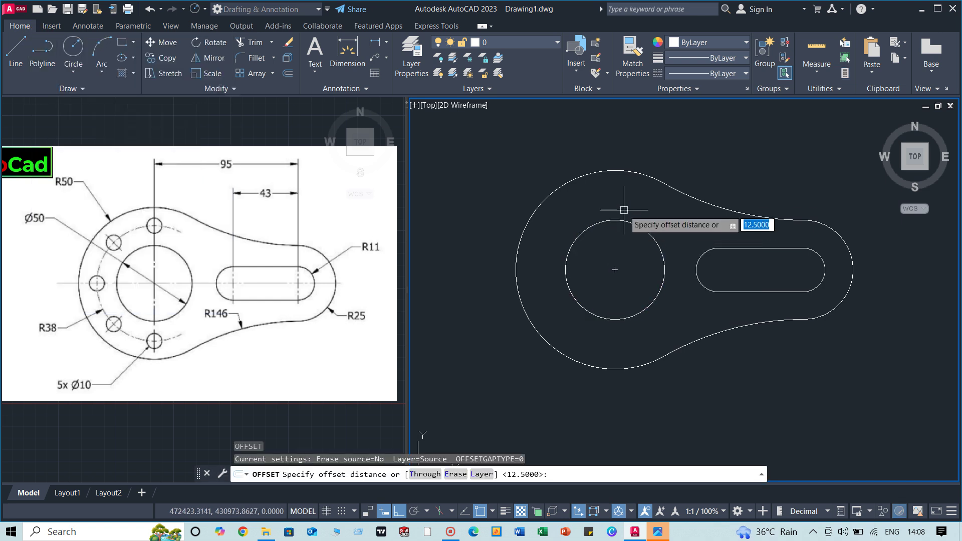
text(12)
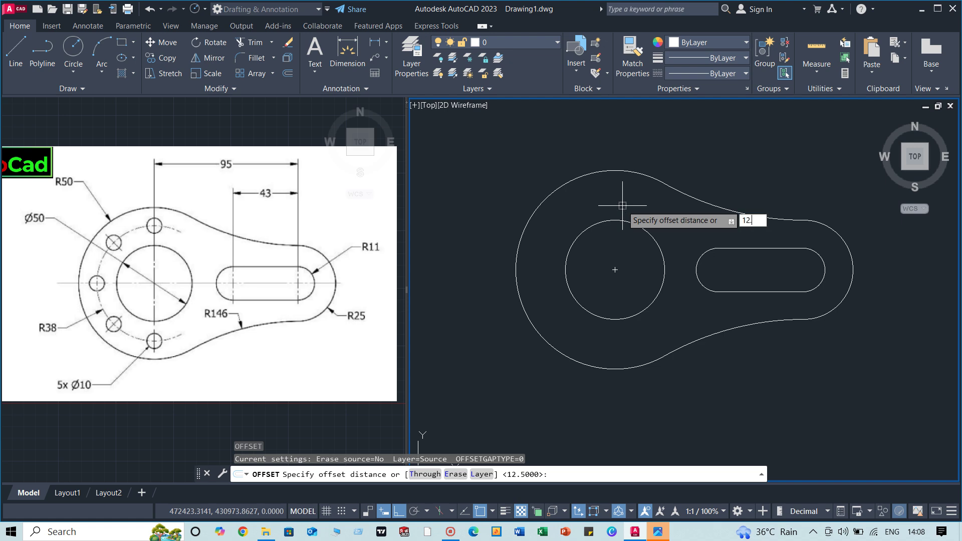
text(.5)
key(Return)
click(622, 221)
click(622, 203)
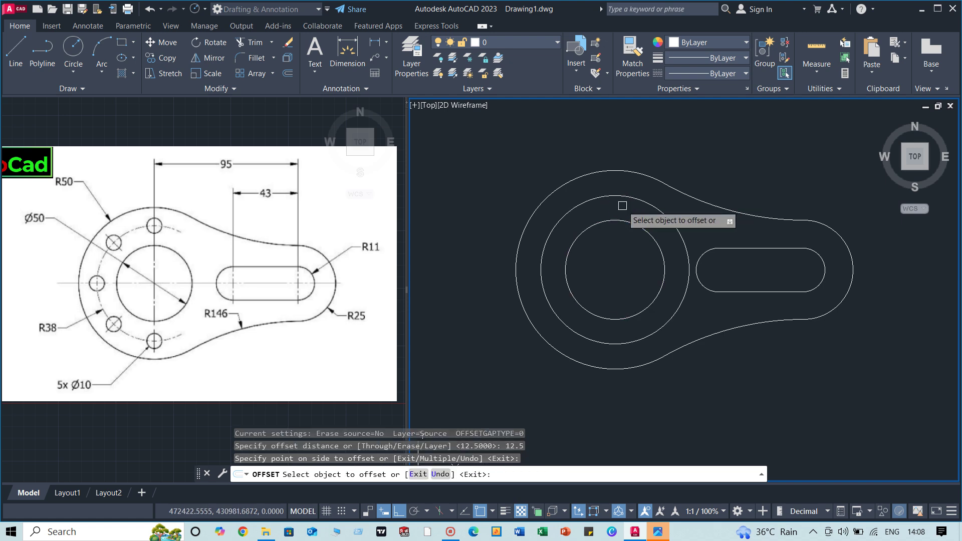
right_click(682, 153)
click(706, 161)
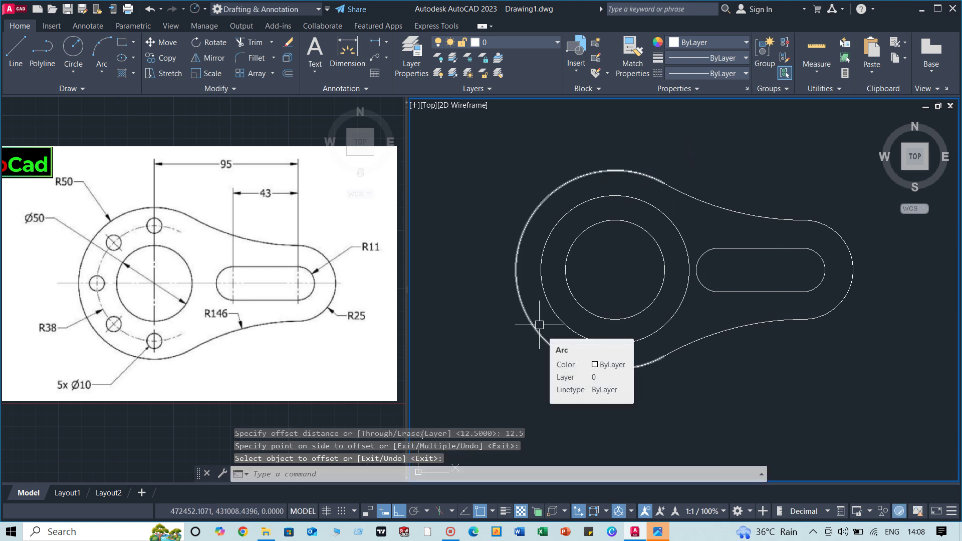
Draw a diameter 10 circle centred on the construction circle's upper quadrant and delete the construction circle
text(C)
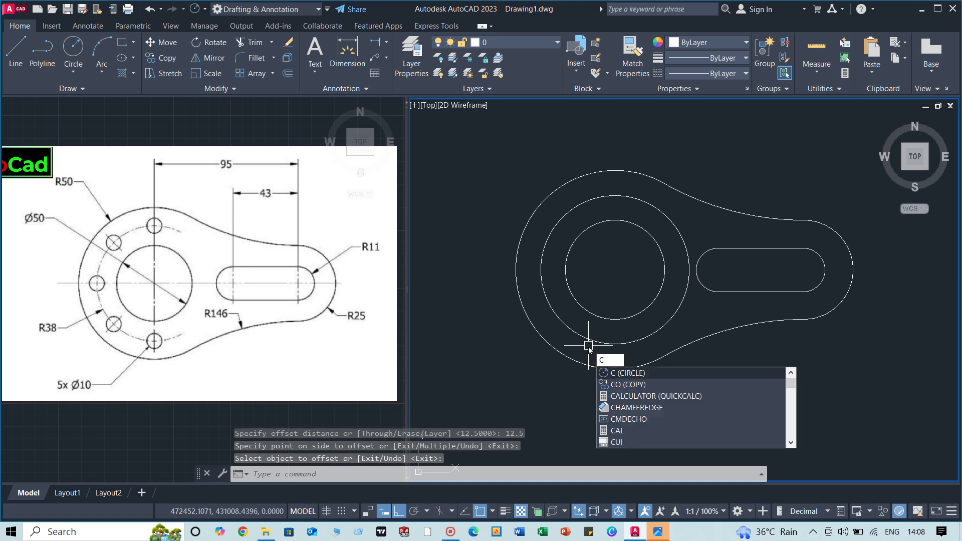
key(Return)
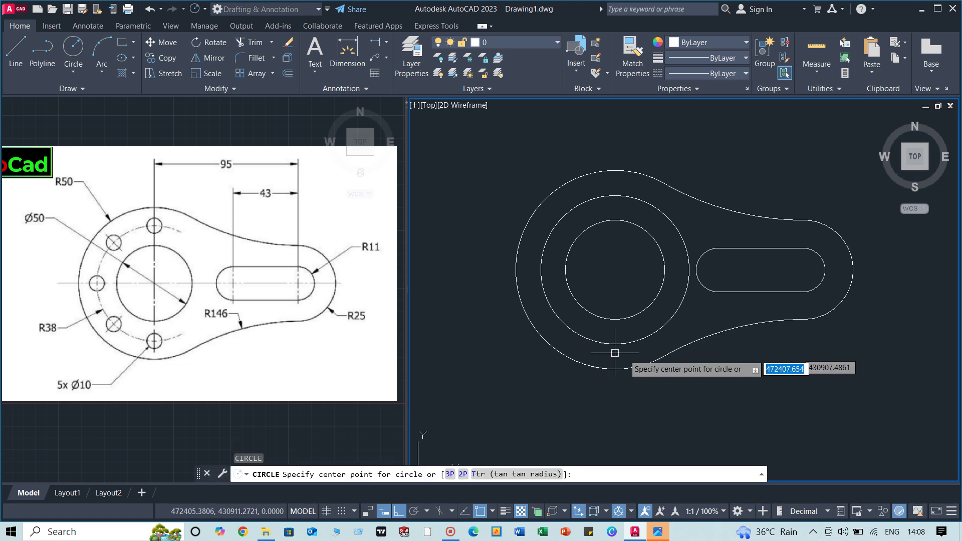
click(615, 195)
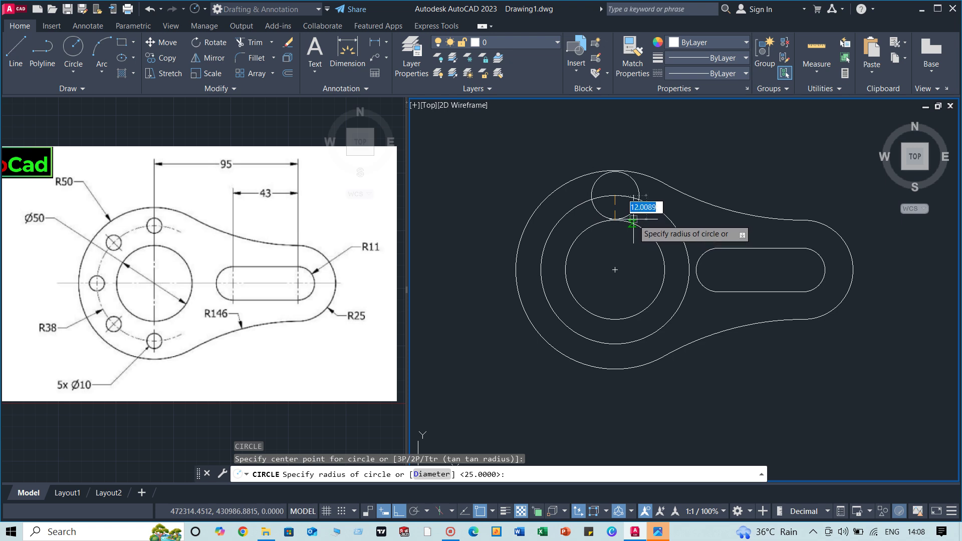
click(435, 474)
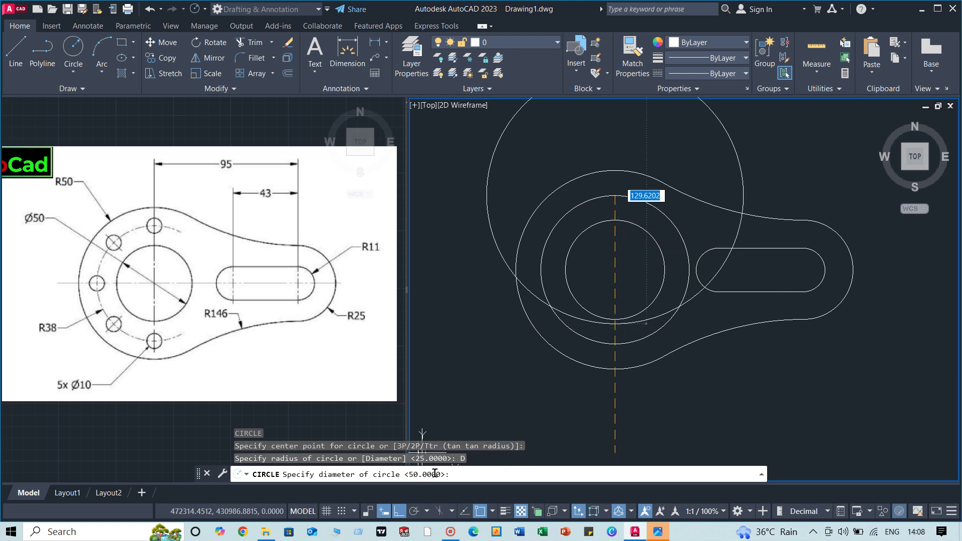
text(1)
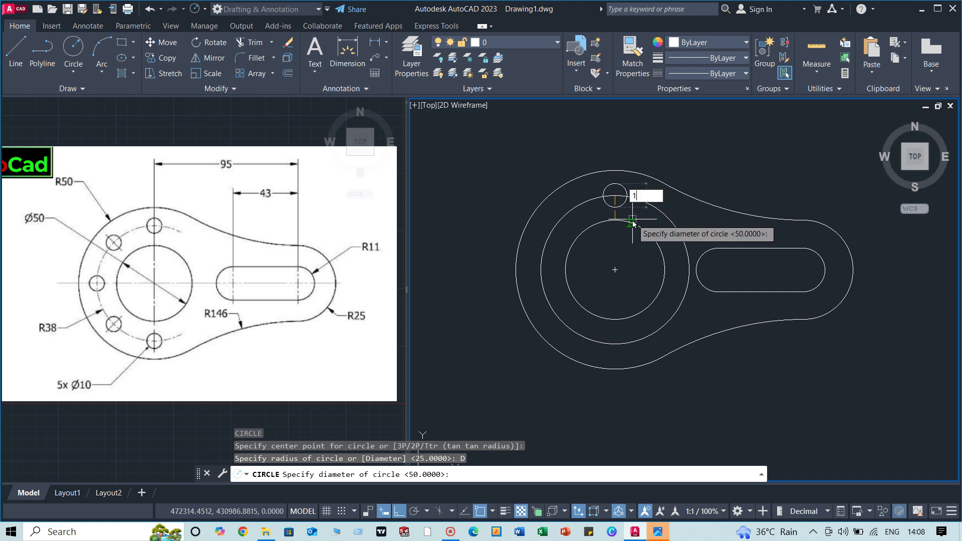
text(0)
key(Return)
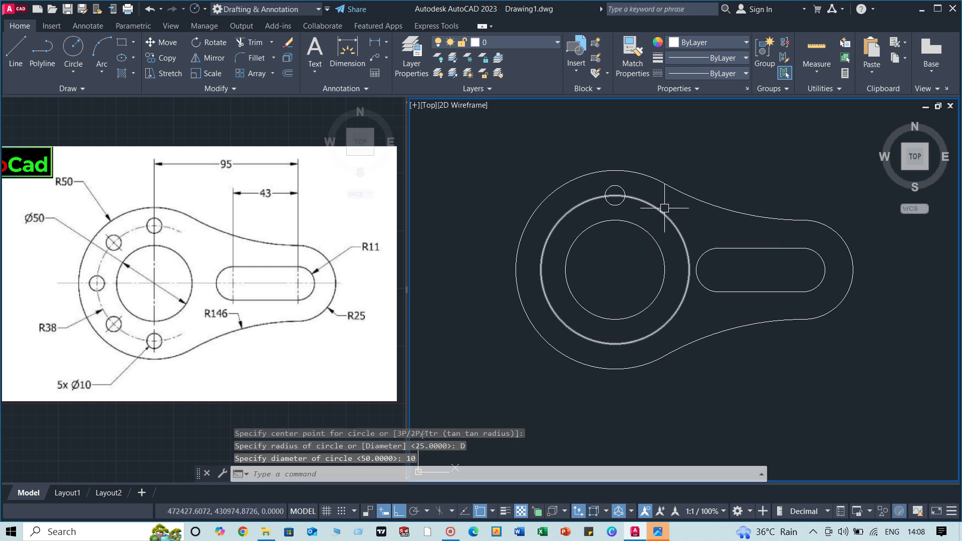
click(666, 211)
key(Delete)
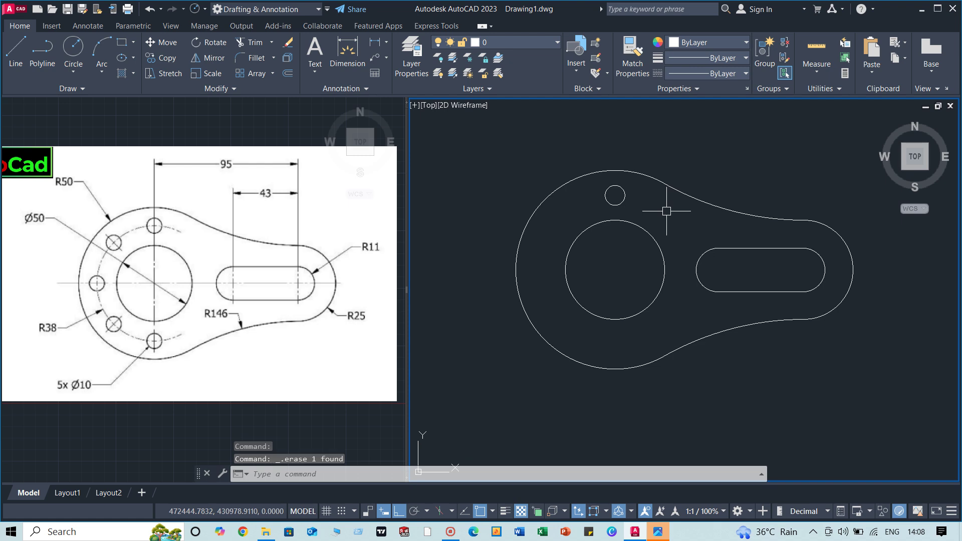
Create a polar array of the diameter 10 circle with 8 items around the centre of the diameter 50 circle
click(623, 190)
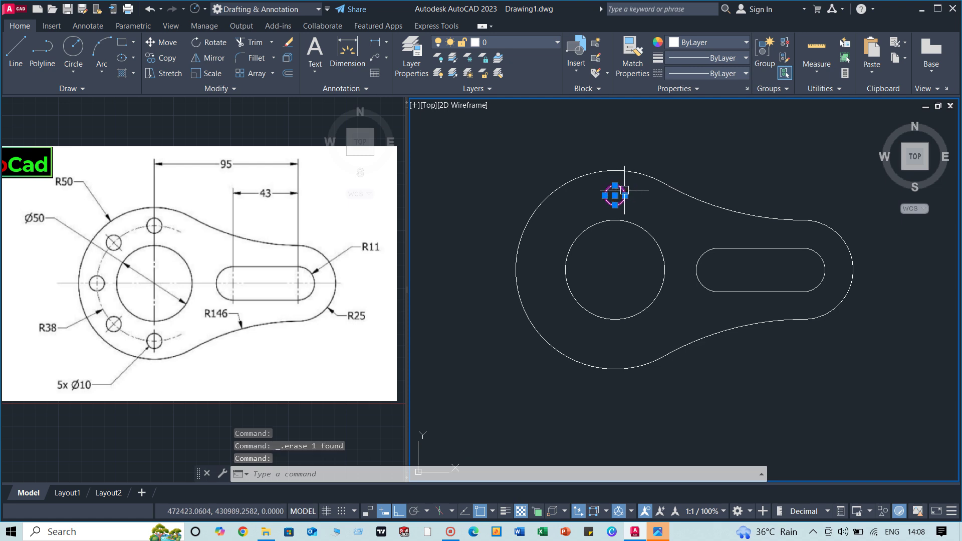
text(A)
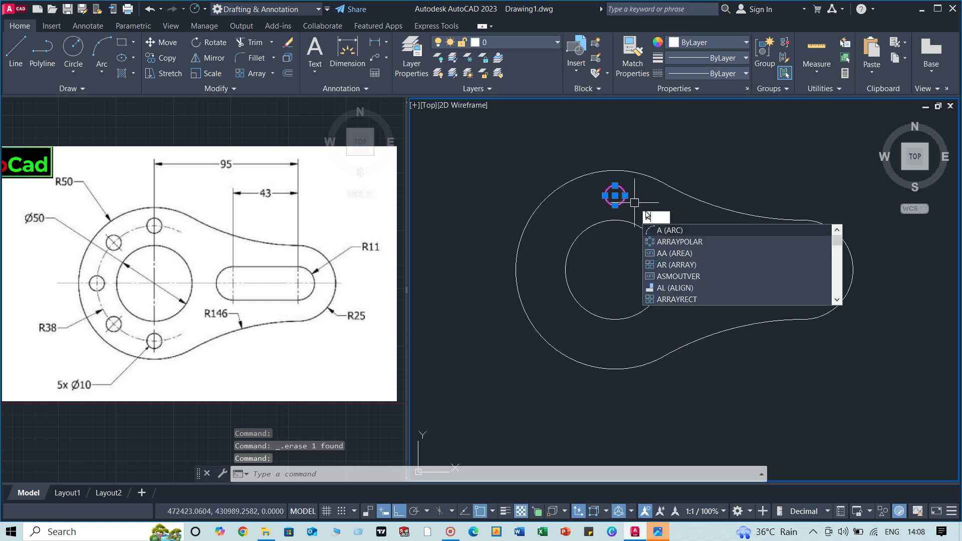
click(678, 243)
click(615, 270)
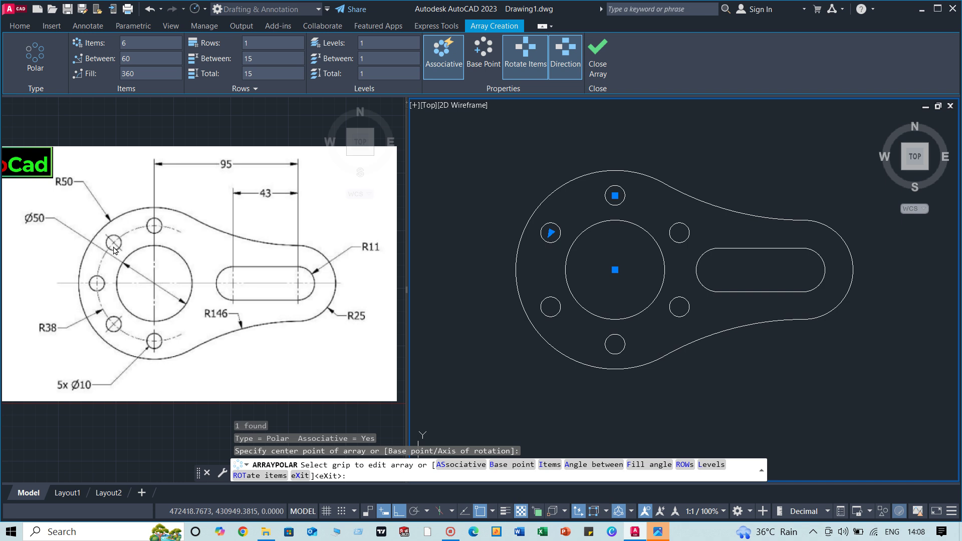
click(135, 41)
key(Return)
click(602, 53)
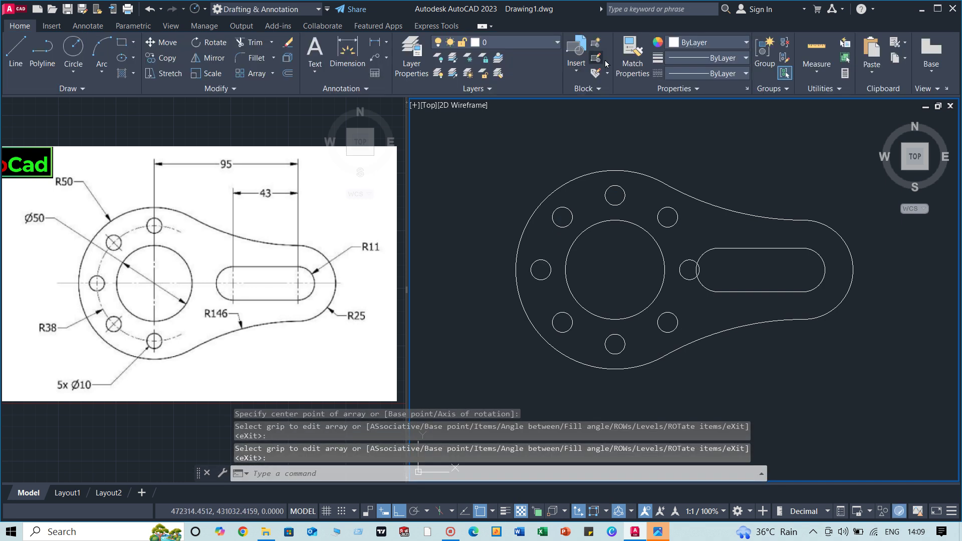
Explode the polar array of diameter 10 circles into individual circles
click(675, 214)
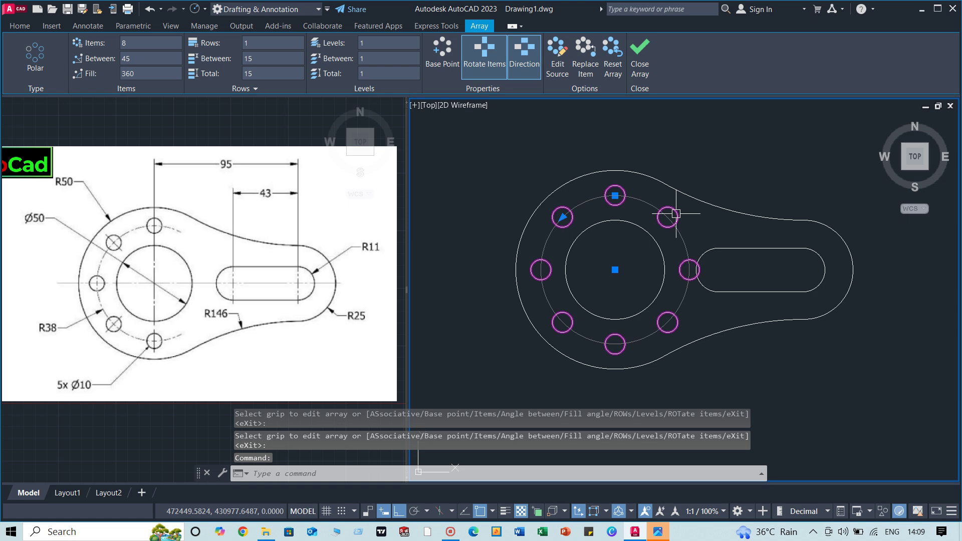
text(X)
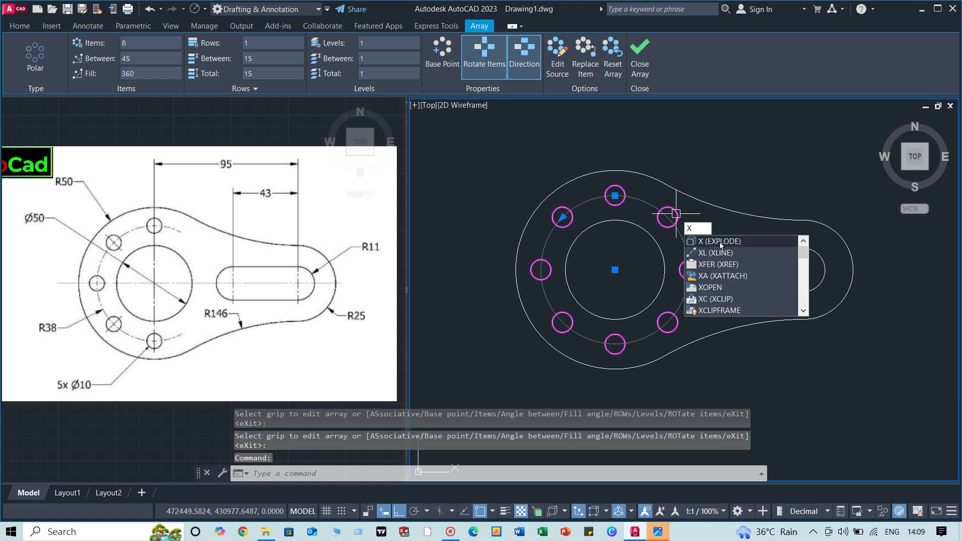
click(721, 243)
click(678, 217)
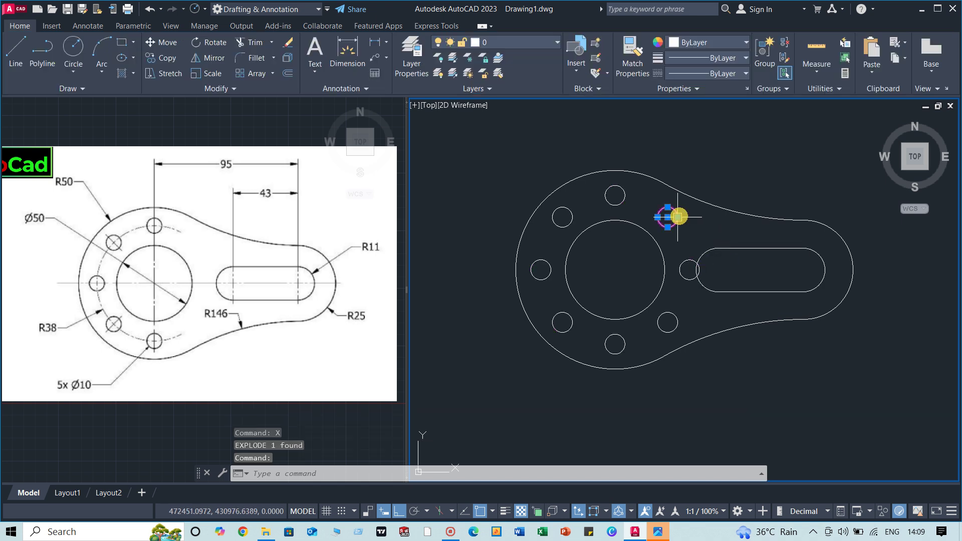
key(Escape)
Delete the three diameter 10 circles on the side of the diameter 50 circle facing the slot
click(680, 275)
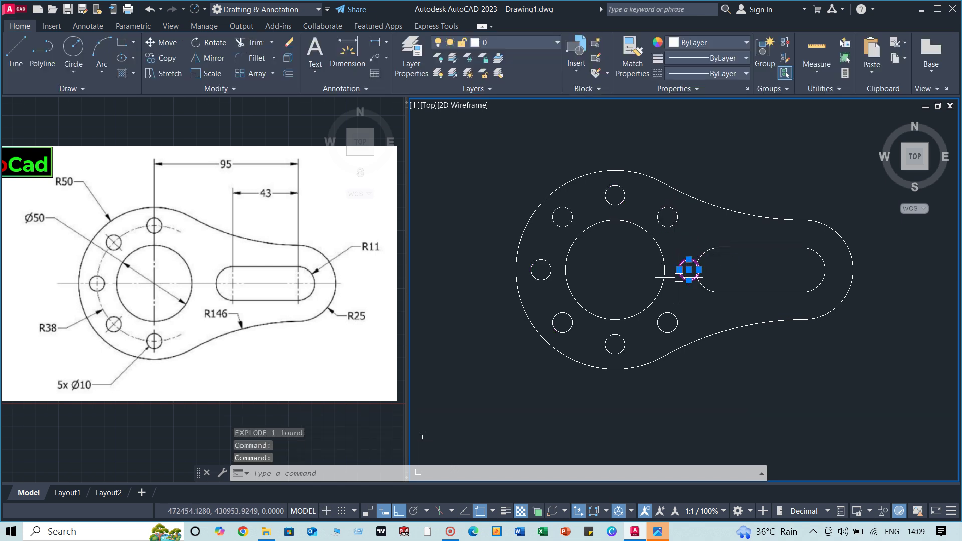
key(Delete)
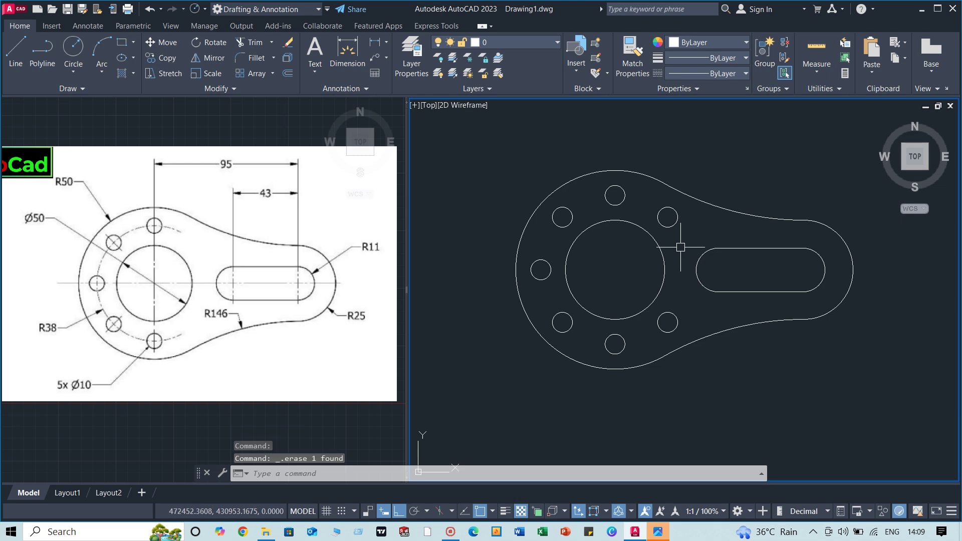
click(677, 217)
key(Delete)
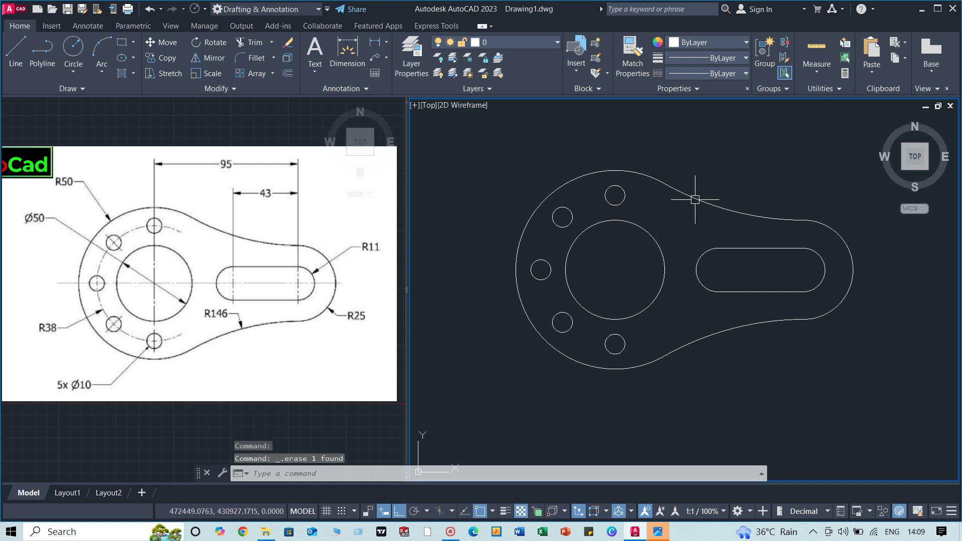
click(728, 197)
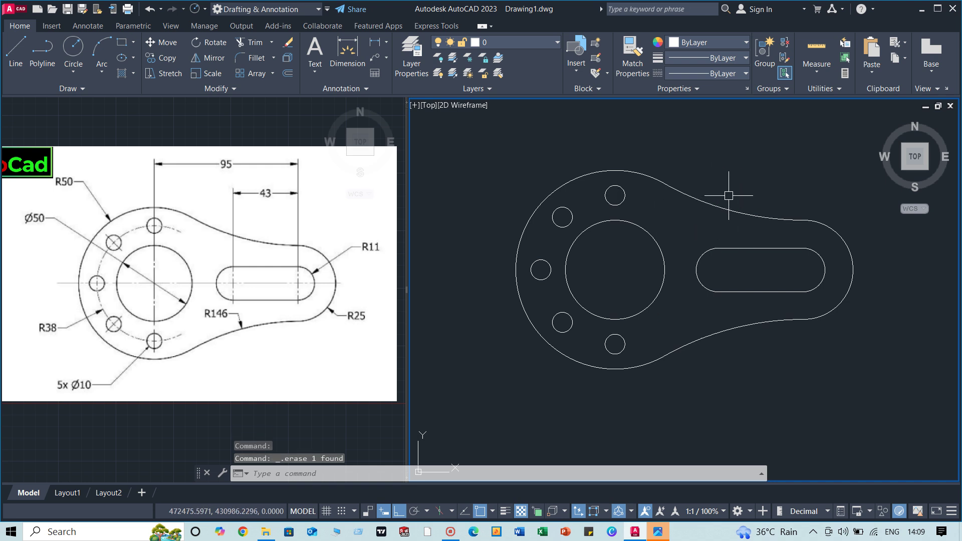
scroll(728, 194, up, 4)
scroll(747, 189, down, 4)
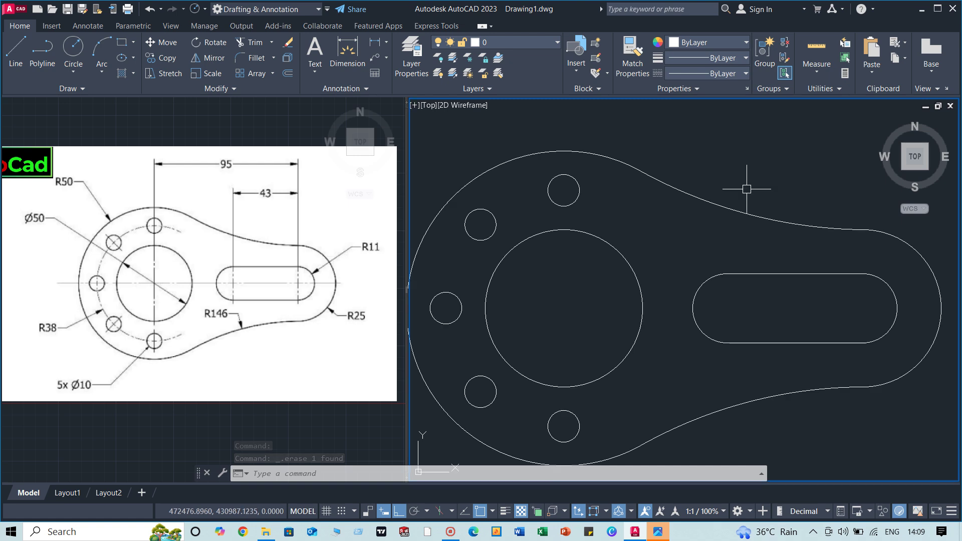
middle_drag(747, 188, 757, 183)
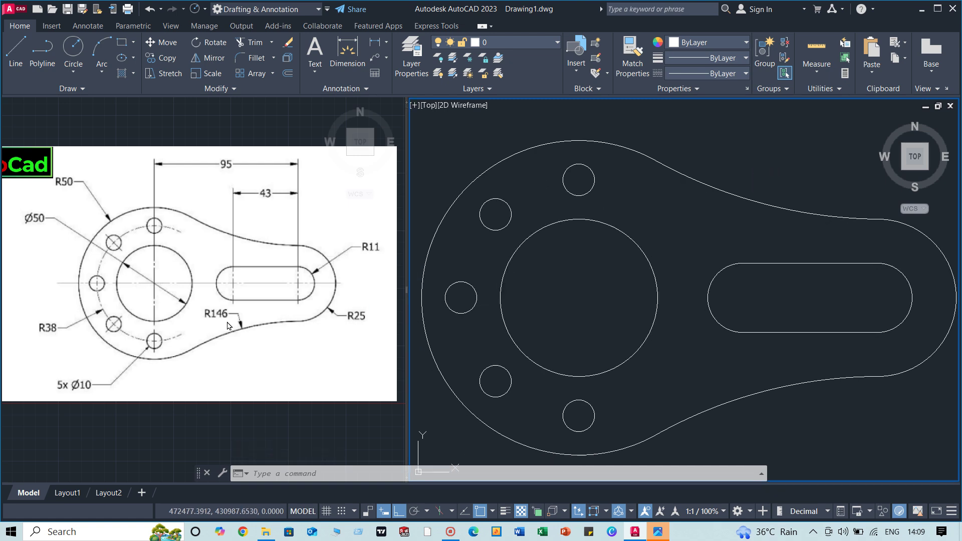